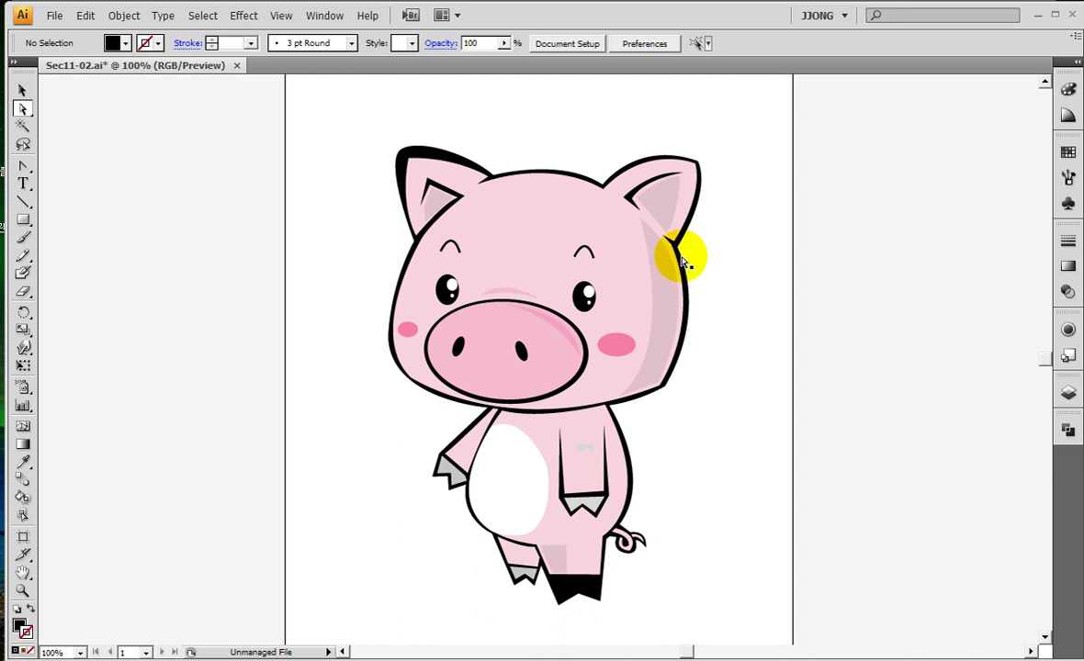
Switch the pig artwork to Outline mode and magnify the tip of its left ear
drag(717, 248, 610, 303)
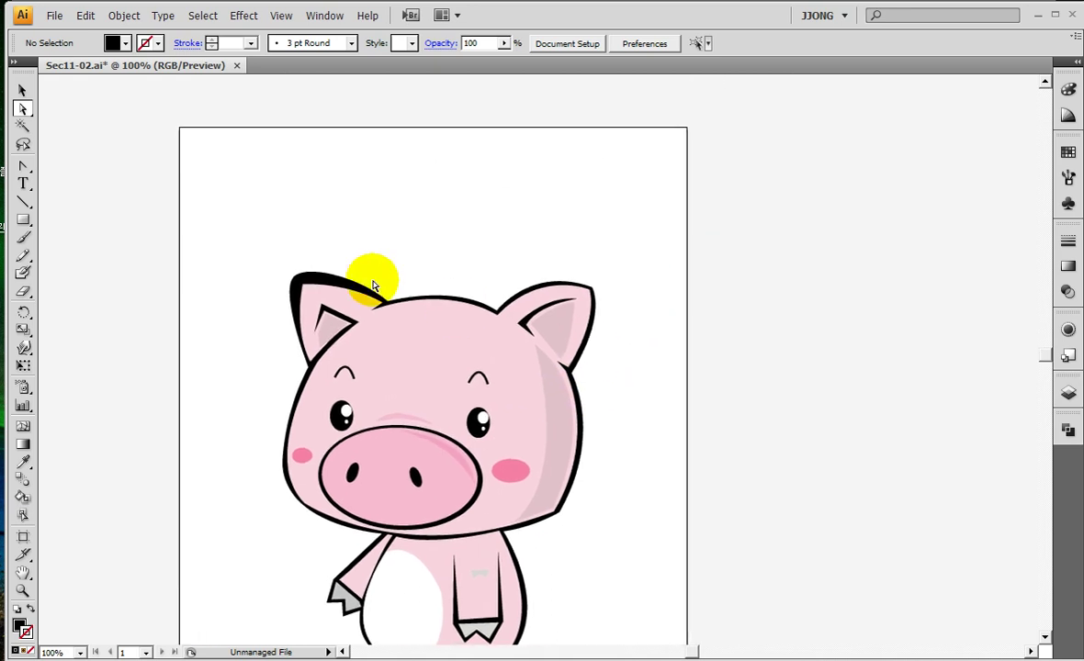
click(23, 590)
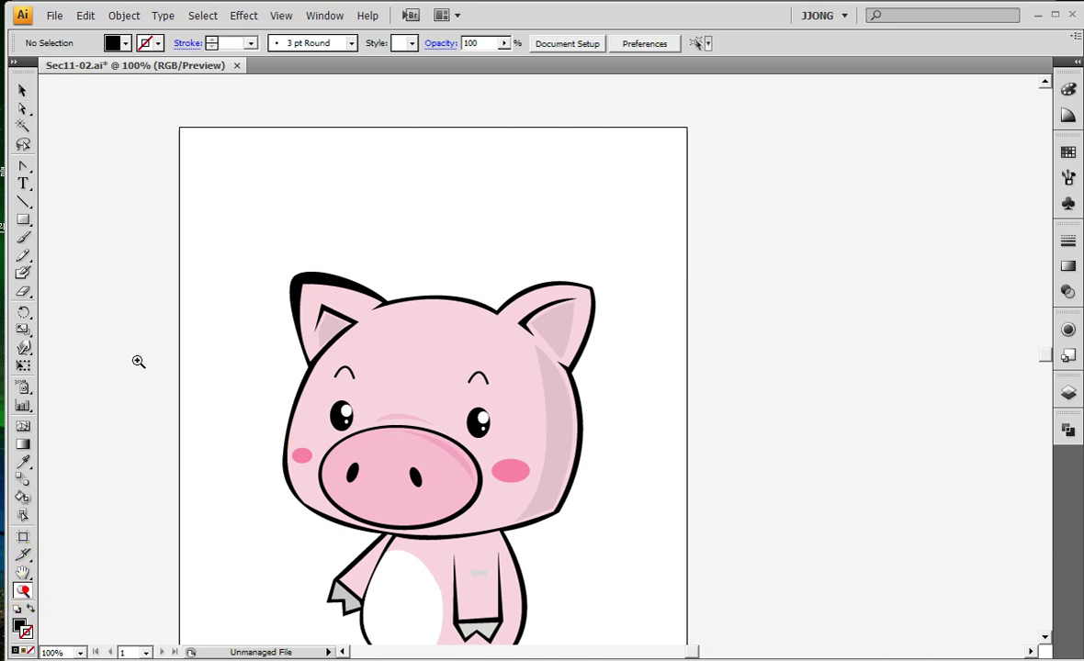
drag(206, 191, 492, 393)
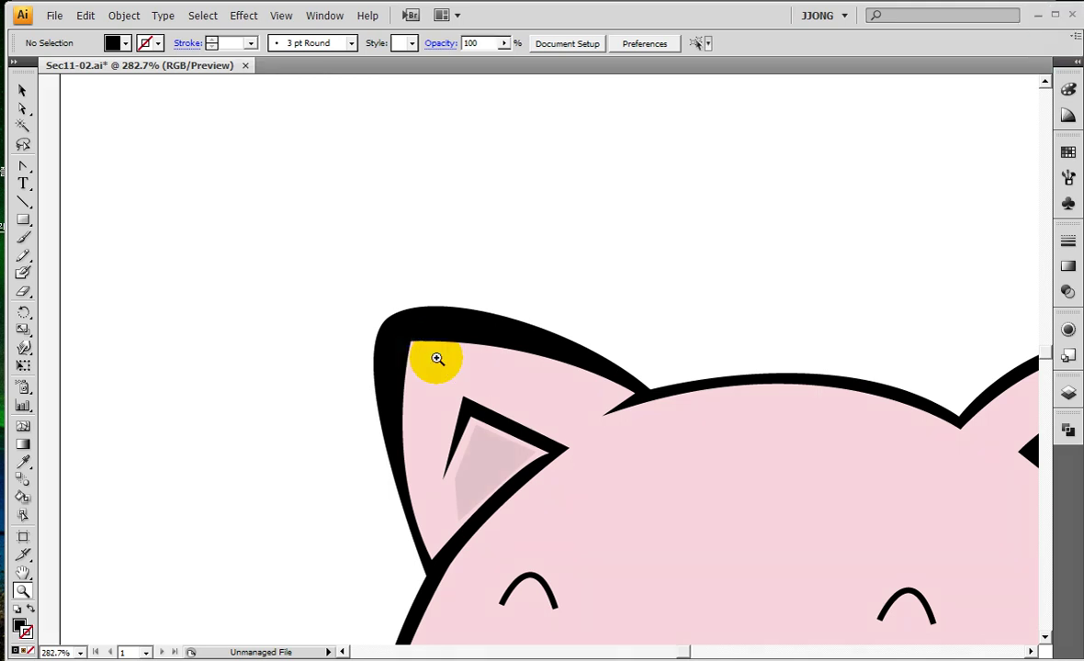
key(ctrl+y)
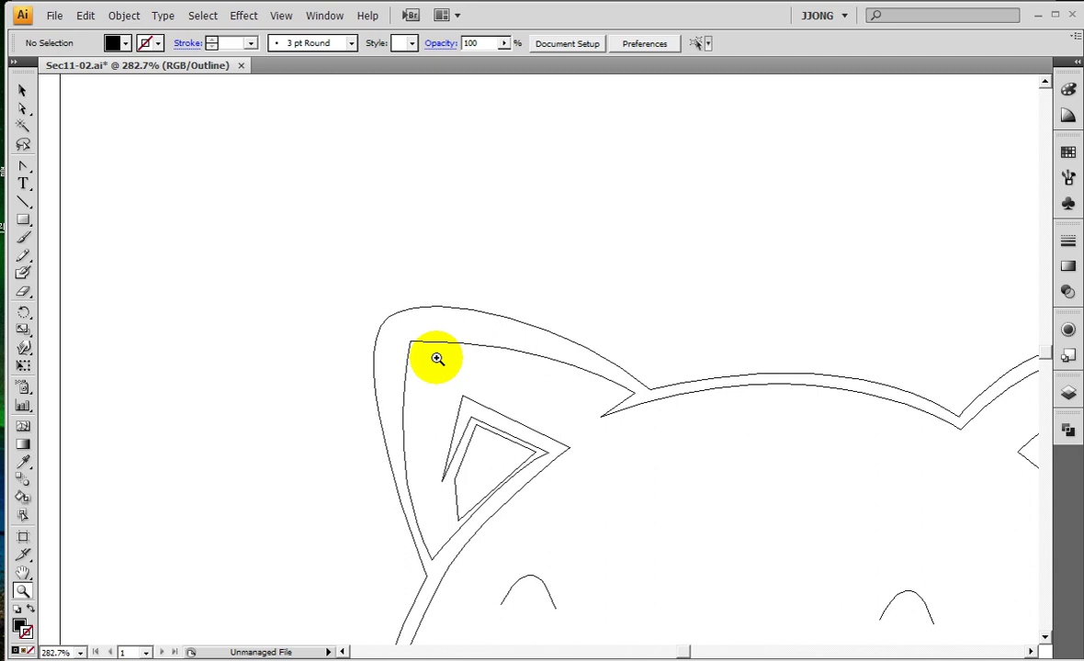
drag(310, 279, 636, 466)
drag(551, 428, 590, 429)
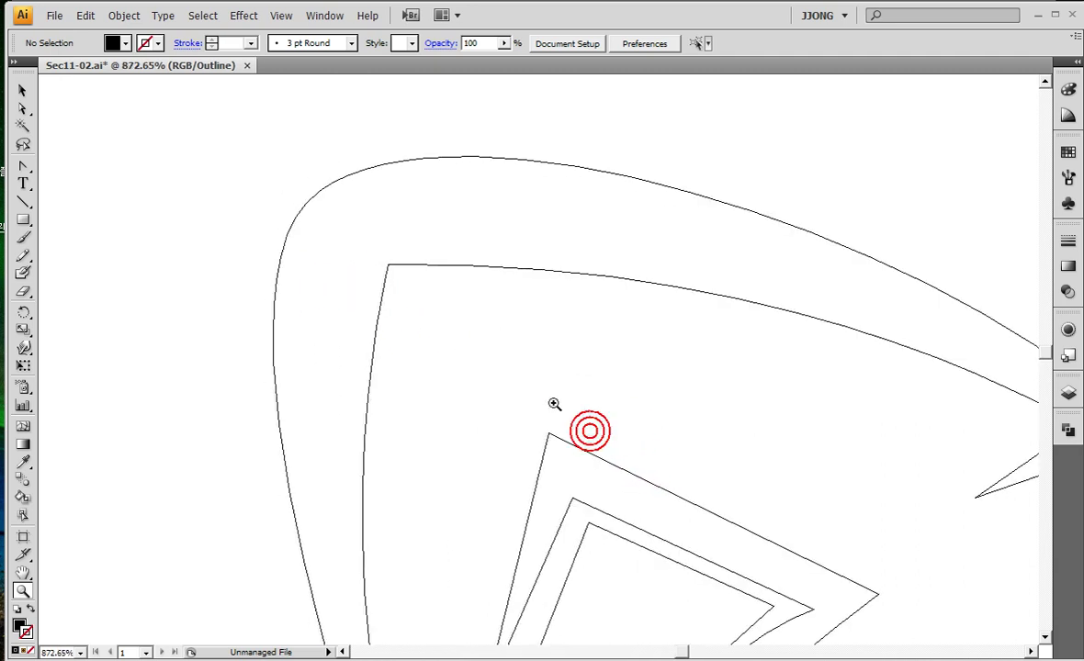
Select the corner anchor point at the tip of the left ear's inner contour with the Direct Selection tool
click(388, 268)
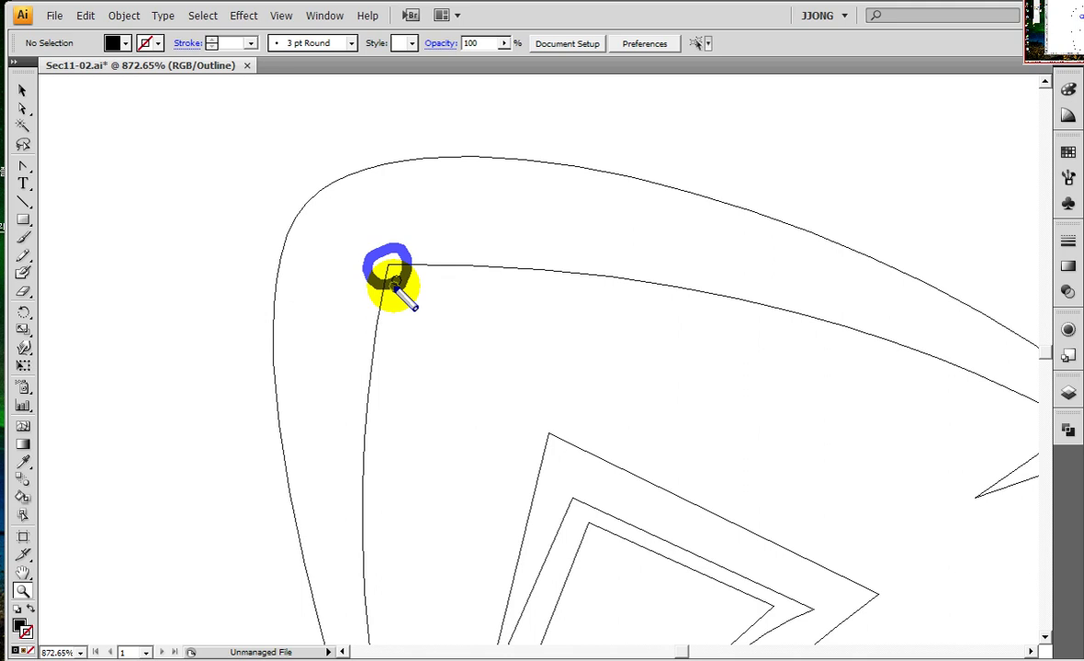
key(Escape)
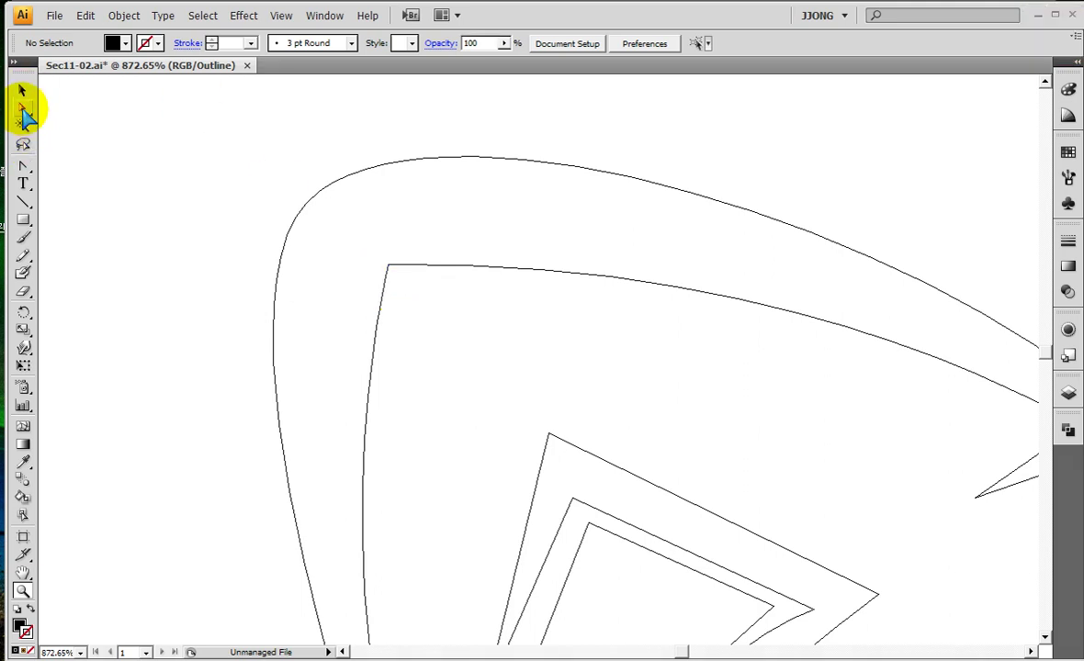
click(391, 264)
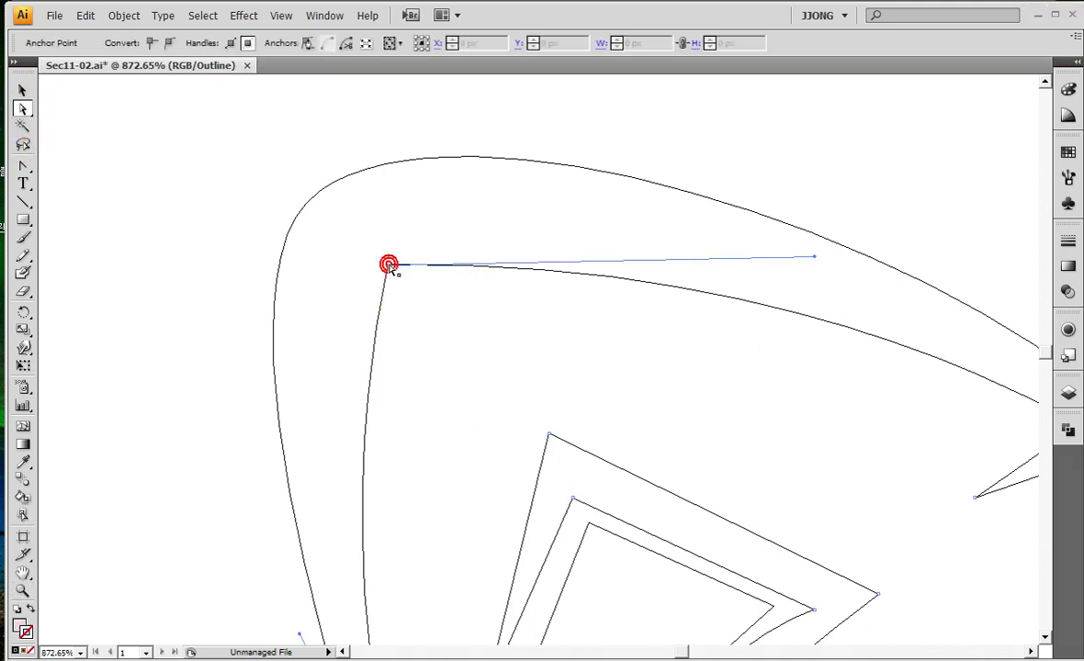
scroll(435, 283, down, 1)
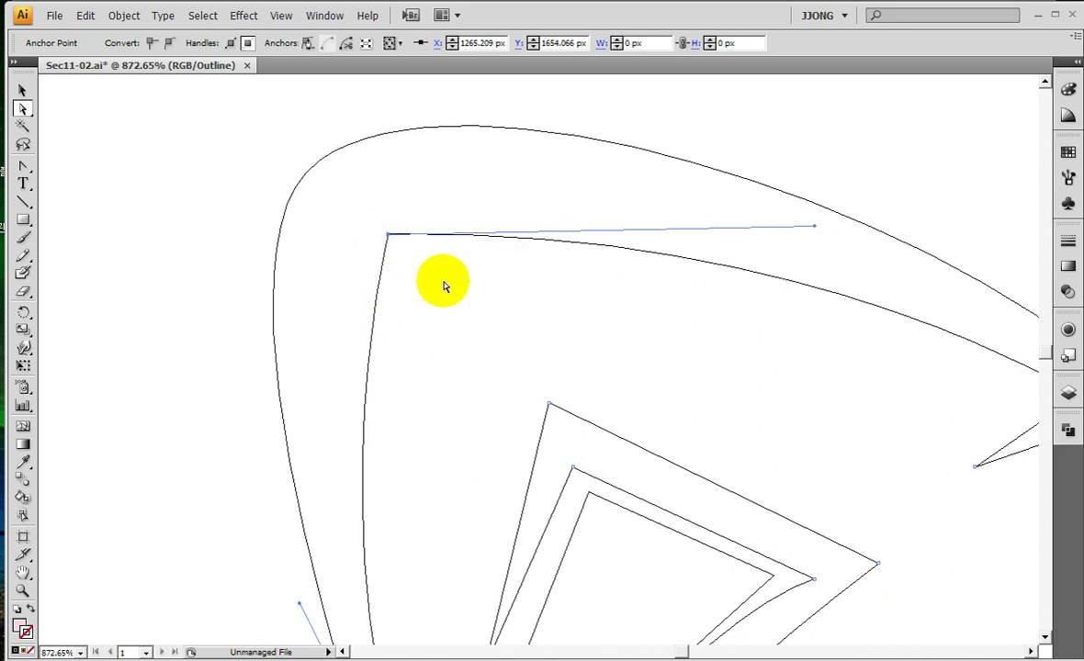
Examine the direction handles and curve segment between the tip and base anchors of the left ear's inner contour
key(ctrl+shift+d)
mouse_move(394, 239)
mouse_down()
mouse_move(374, 226)
mouse_move(492, 236)
mouse_move(806, 230)
mouse_up()
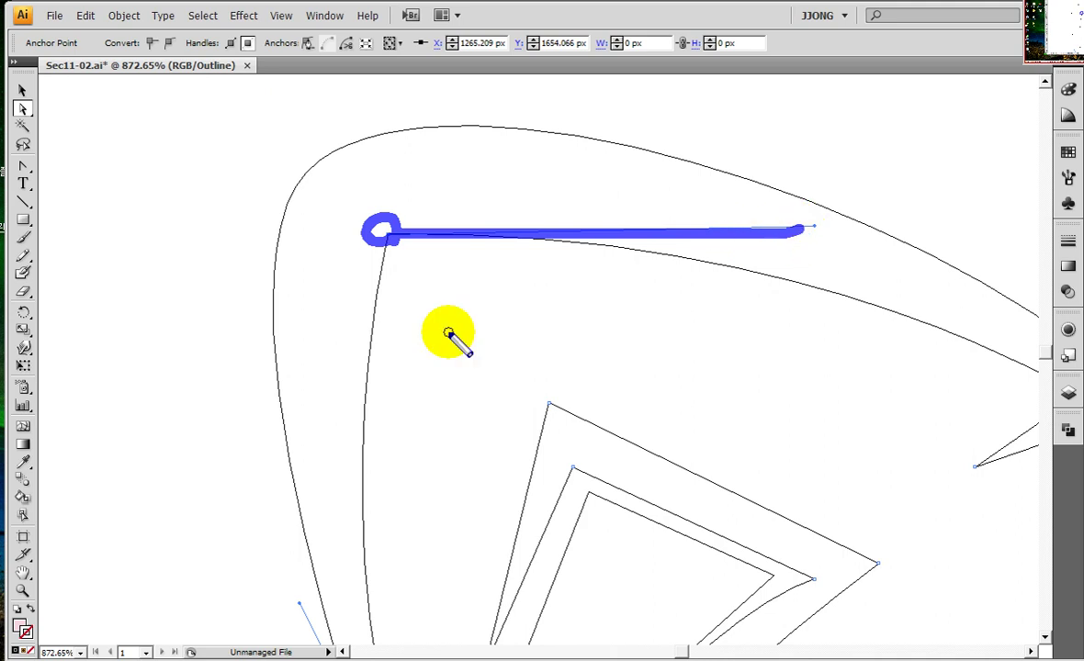
mouse_move(362, 271)
mouse_down()
mouse_move(309, 379)
mouse_move(350, 374)
mouse_up()
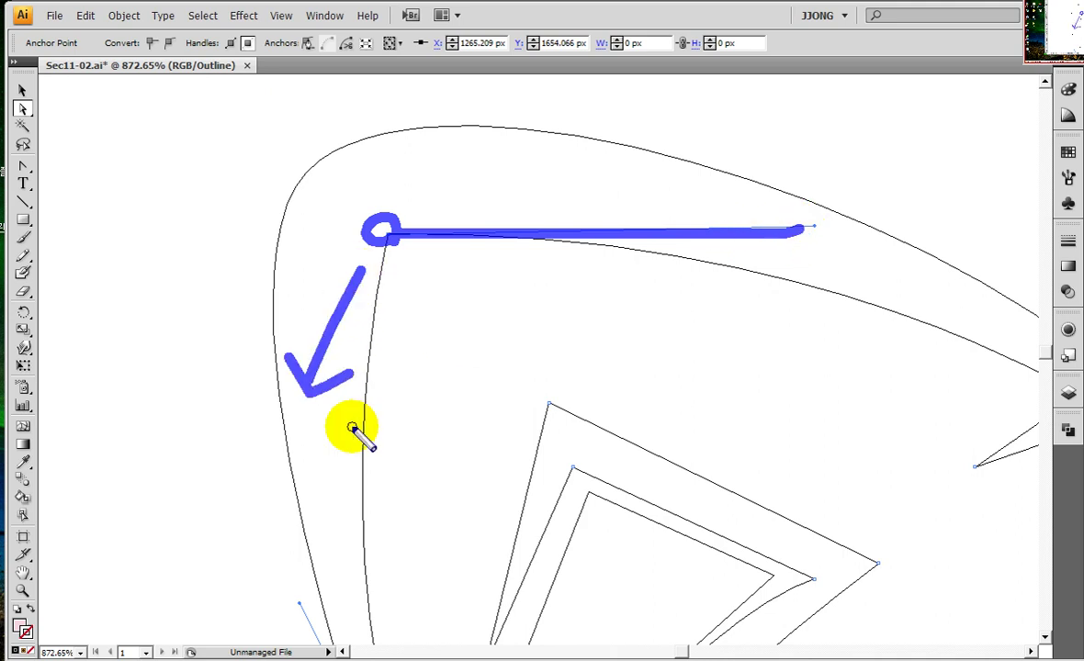
key(Escape)
scroll(431, 346, down, 3)
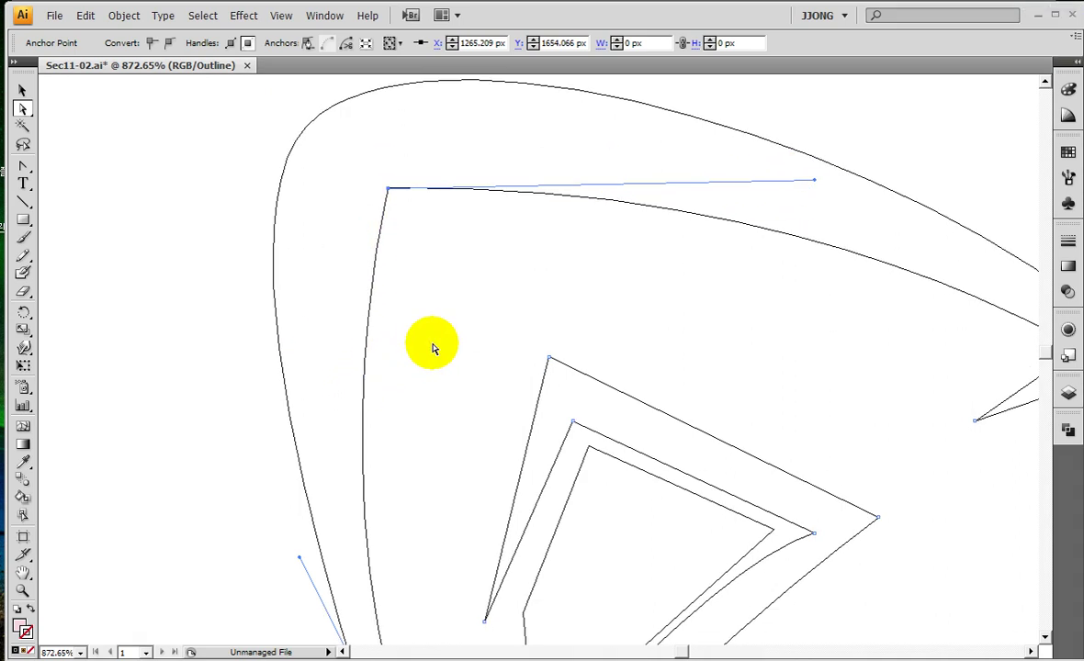
click(387, 146)
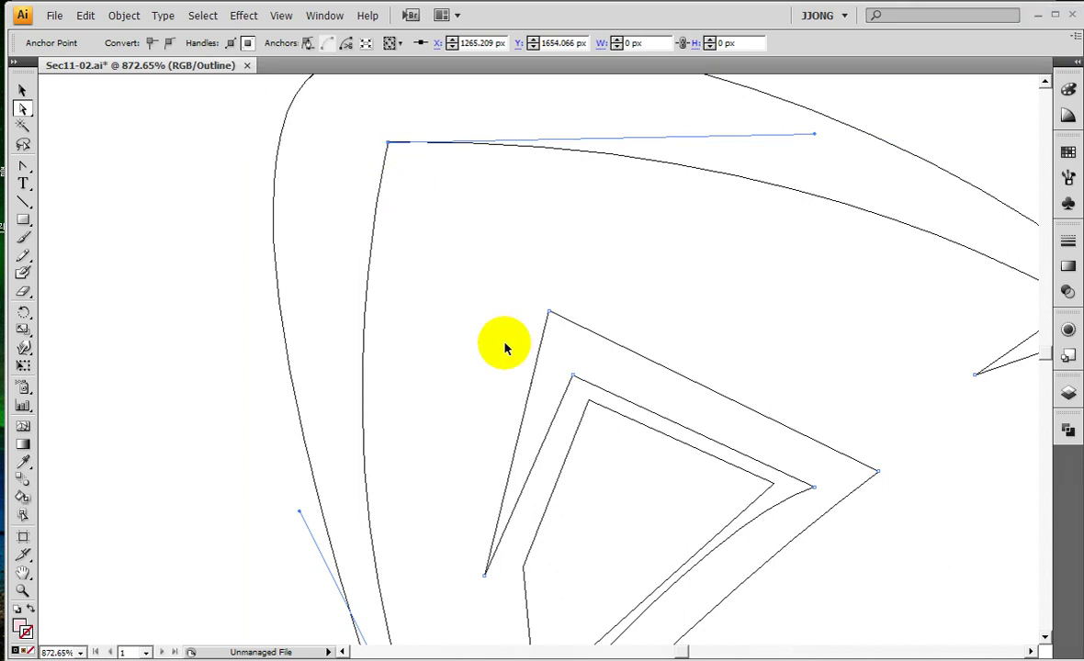
key(ctrl+minus)
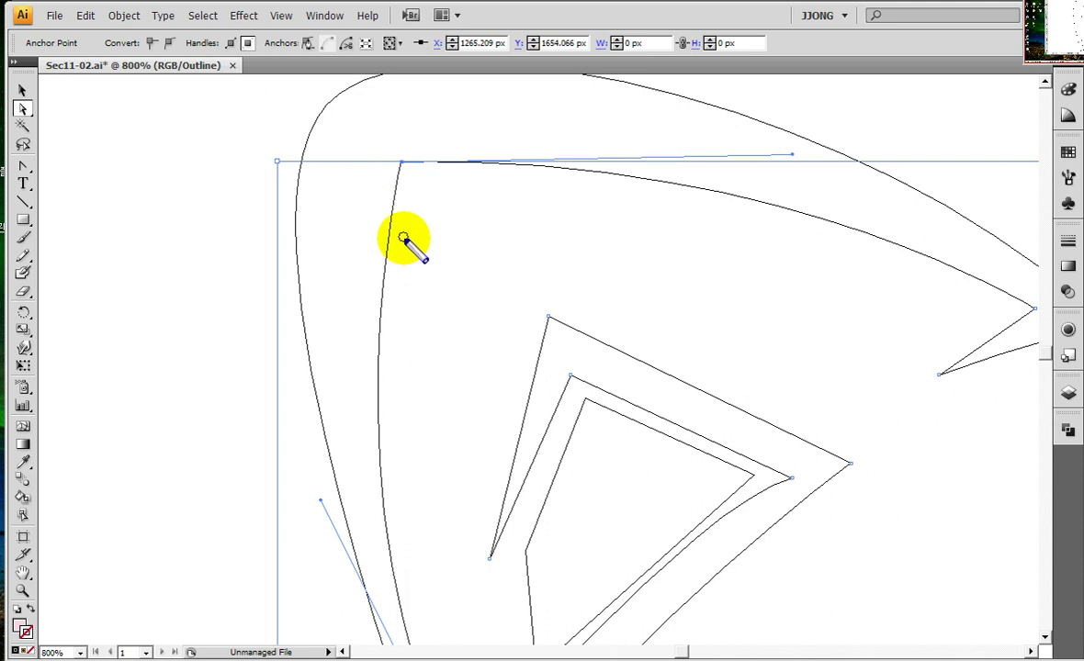
mouse_move(403, 165)
mouse_down()
mouse_move(354, 326)
mouse_move(352, 490)
mouse_up()
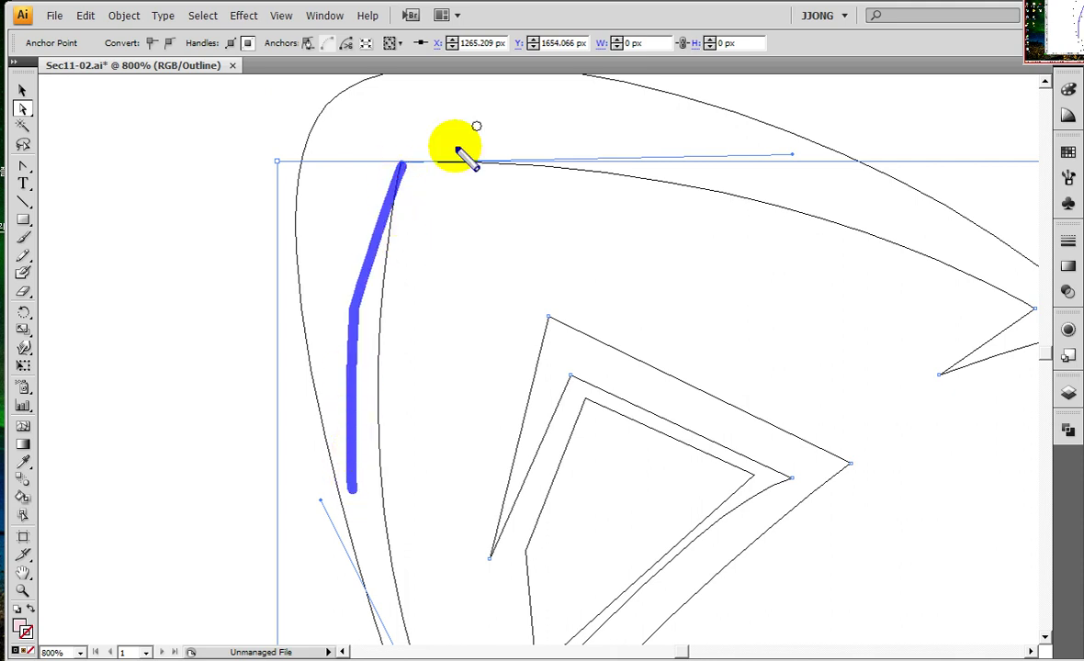
drag(371, 104, 320, 191)
drag(319, 135, 389, 206)
click(388, 204)
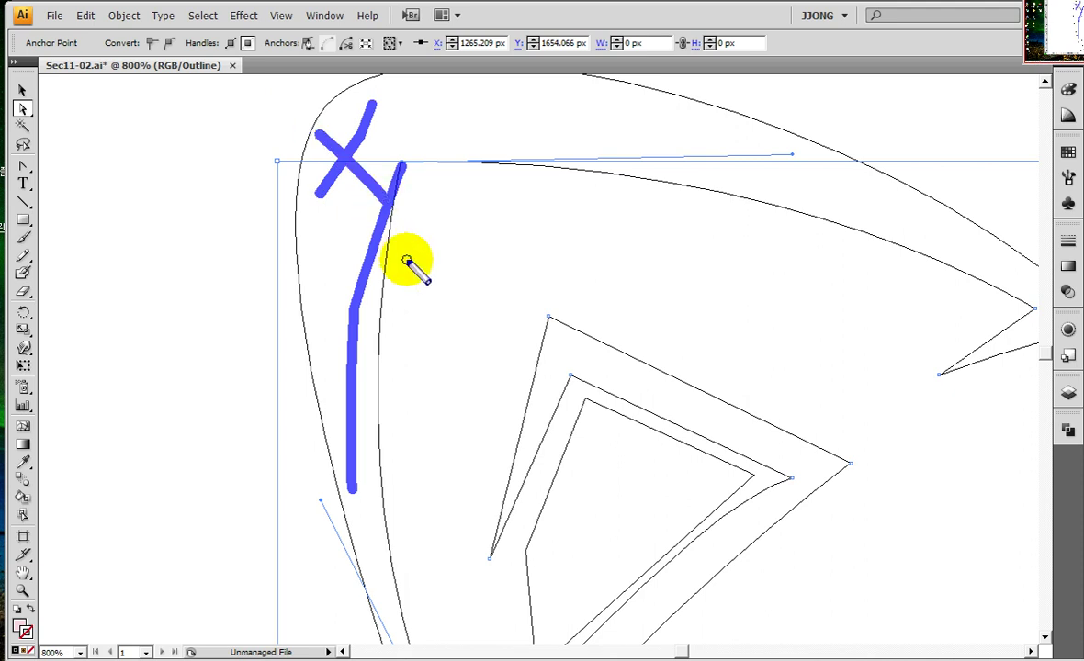
scroll(421, 280, down, 2)
scroll(417, 273, down, 3)
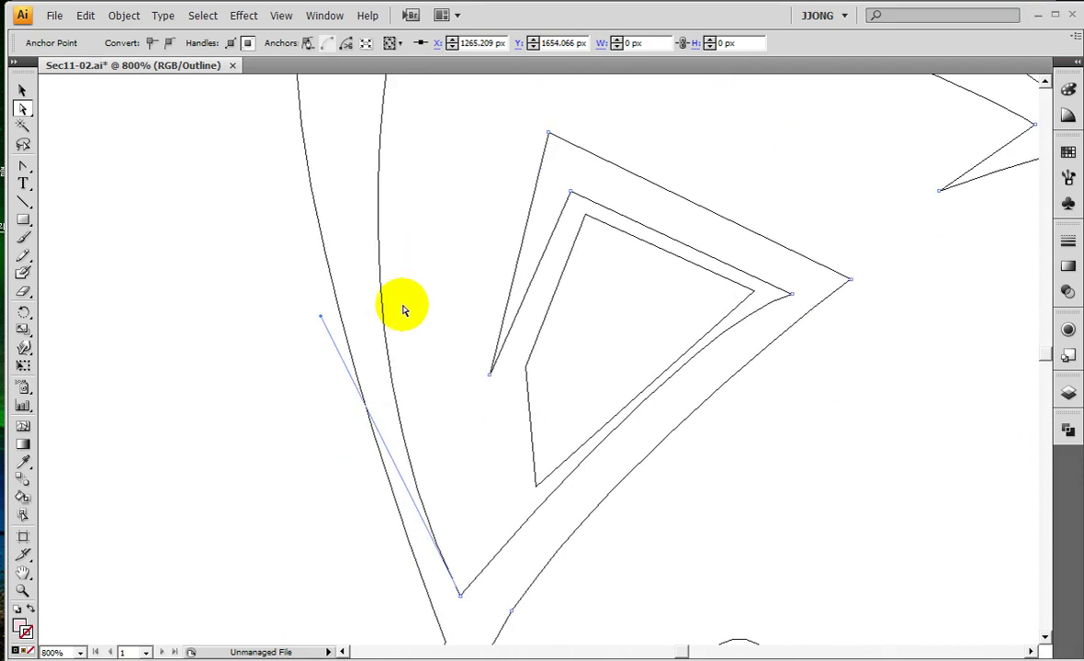
key(Tab)
mouse_move(453, 579)
mouse_down()
mouse_move(423, 592)
mouse_move(446, 549)
mouse_move(451, 575)
mouse_move(285, 292)
mouse_up()
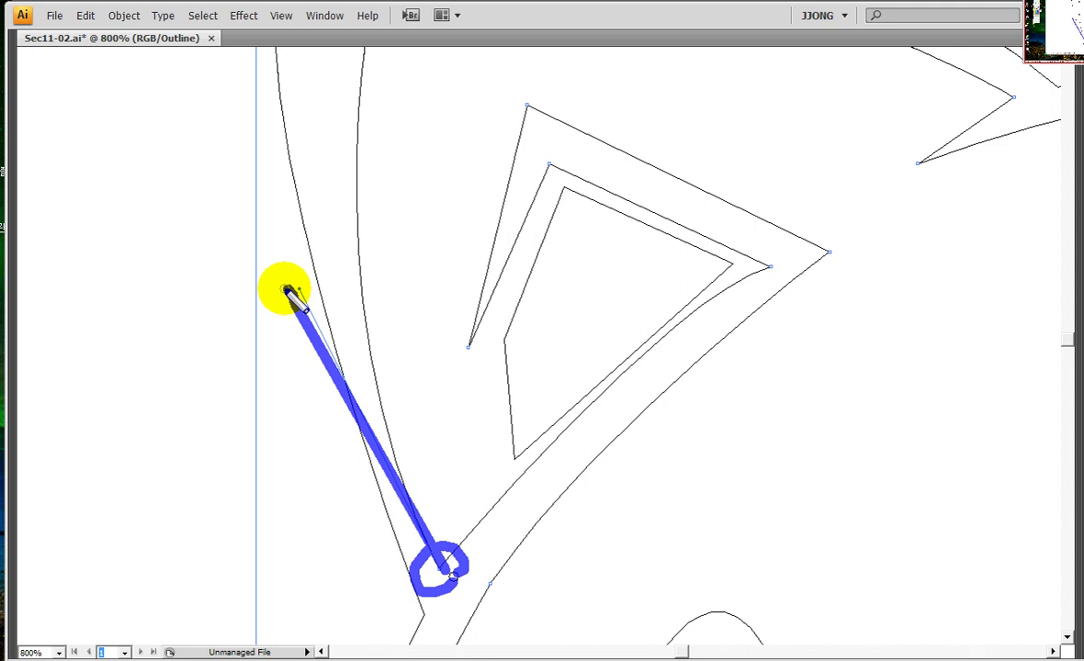
drag(288, 292, 297, 288)
Move the tip anchor of the left ear's inner contour outward to X 1262.5 px, Y 1660.521 px
scroll(379, 235, up, 5)
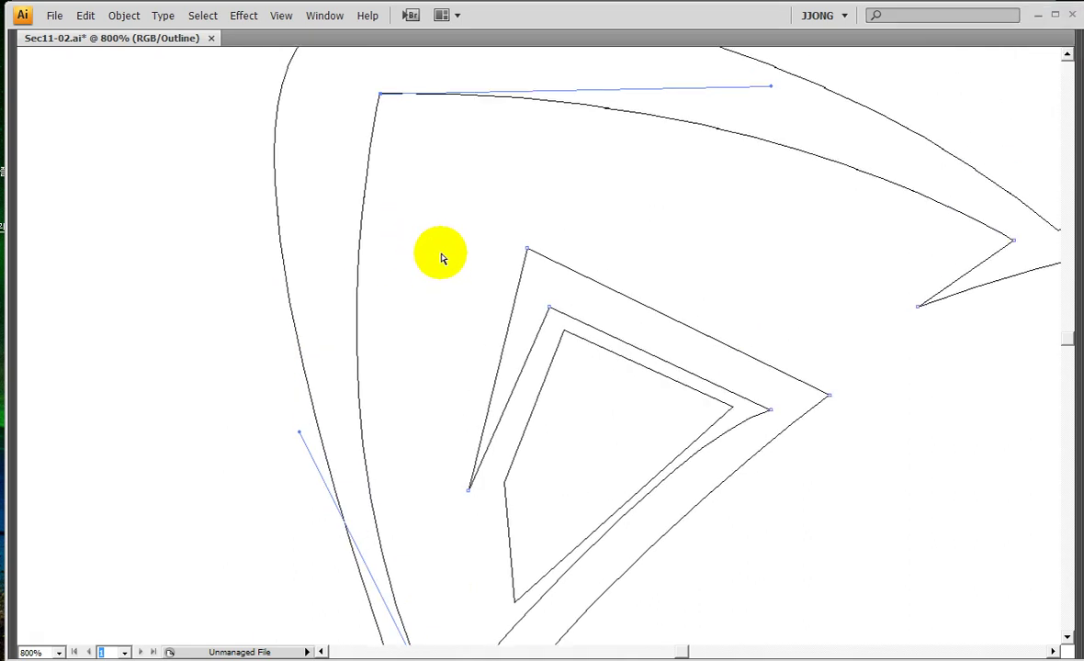
scroll(442, 256, up, 3)
mouse_move(382, 178)
mouse_down()
mouse_move(362, 132)
mouse_move(527, 133)
mouse_move(625, 153)
mouse_up()
key(ctrl+2)
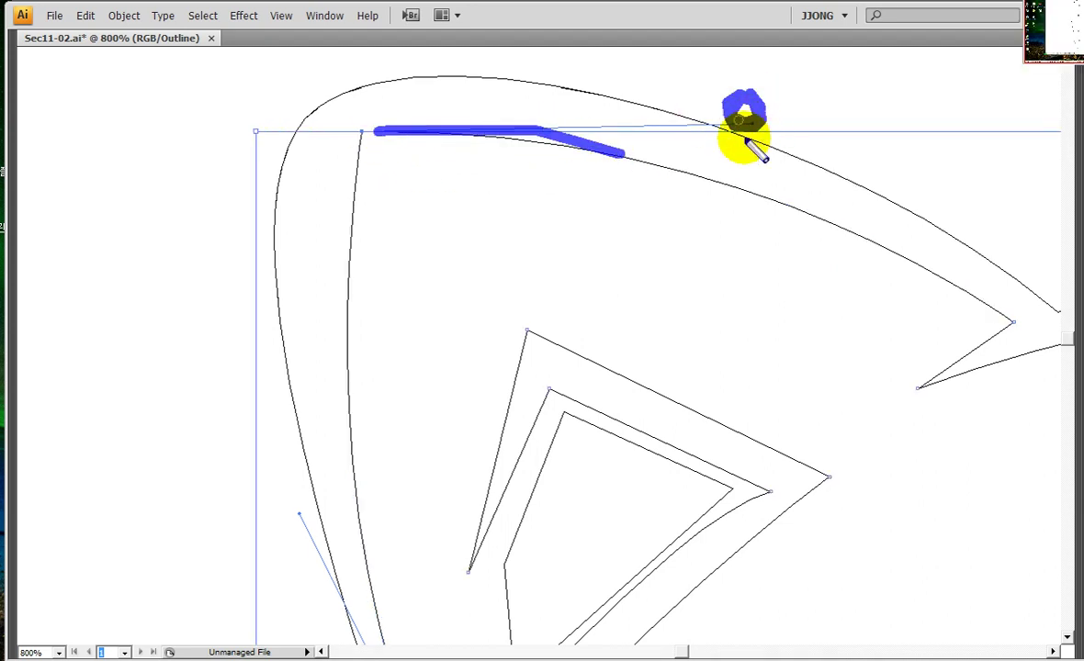
mouse_move(738, 134)
mouse_down()
mouse_move(740, 108)
mouse_move(748, 127)
mouse_up()
drag(354, 363, 366, 528)
mouse_move(283, 548)
mouse_down()
mouse_move(265, 515)
mouse_move(322, 562)
mouse_move(271, 544)
mouse_move(297, 500)
mouse_move(236, 517)
mouse_move(268, 564)
mouse_move(295, 569)
mouse_up()
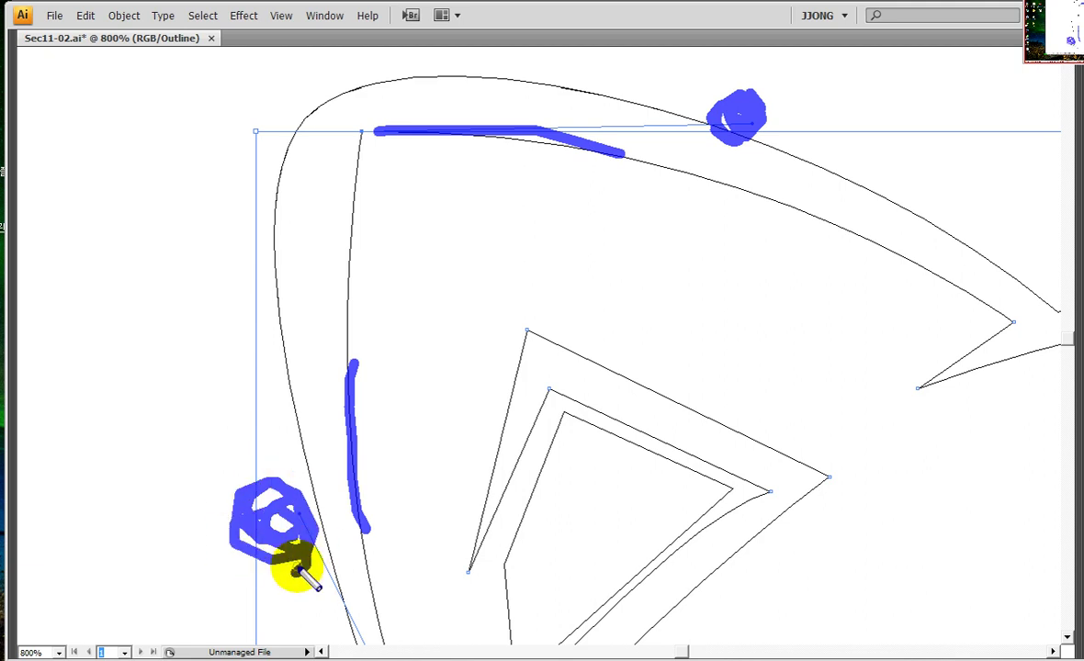
key(Escape)
Reshape the left ear's inner contour by angling the tip anchor's handle upward and lengthening the base anchor's handle, so it follows the outer curve
key(ctrl+minus)
key(ctrl+minus)
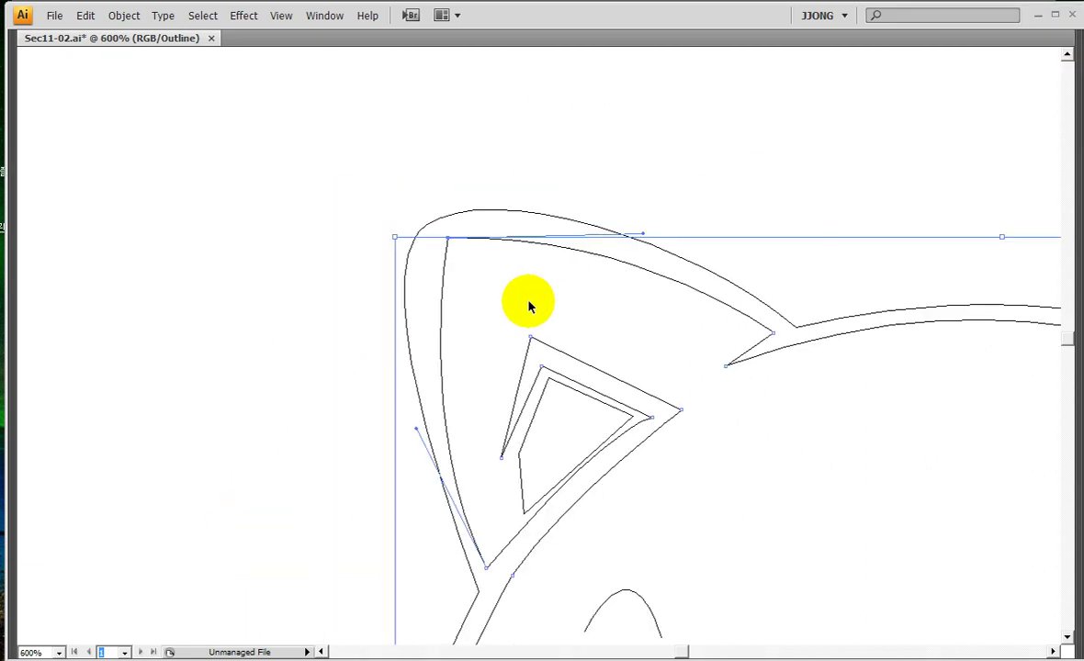
key(a)
click(645, 238)
key(Tab)
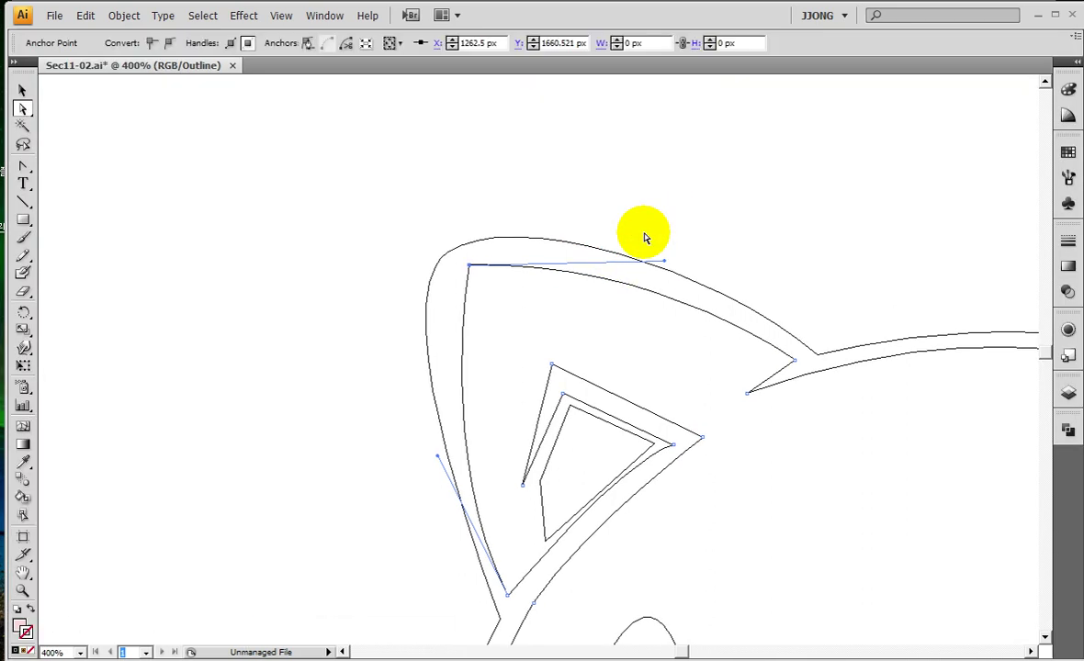
drag(661, 260, 583, 231)
drag(437, 459, 408, 309)
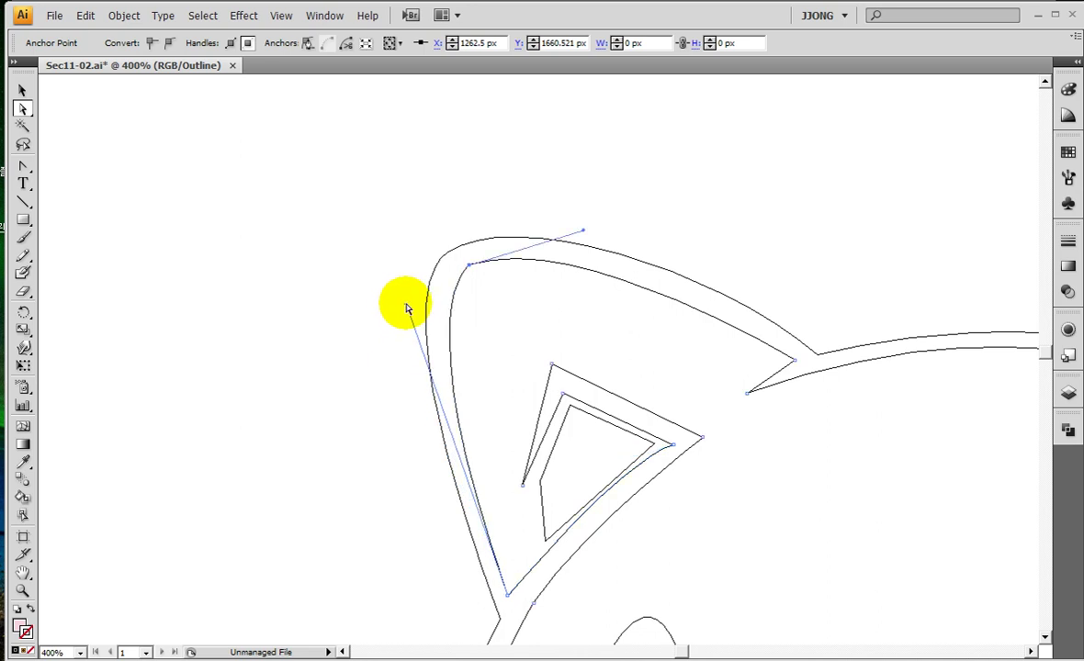
click(407, 306)
drag(407, 306, 410, 302)
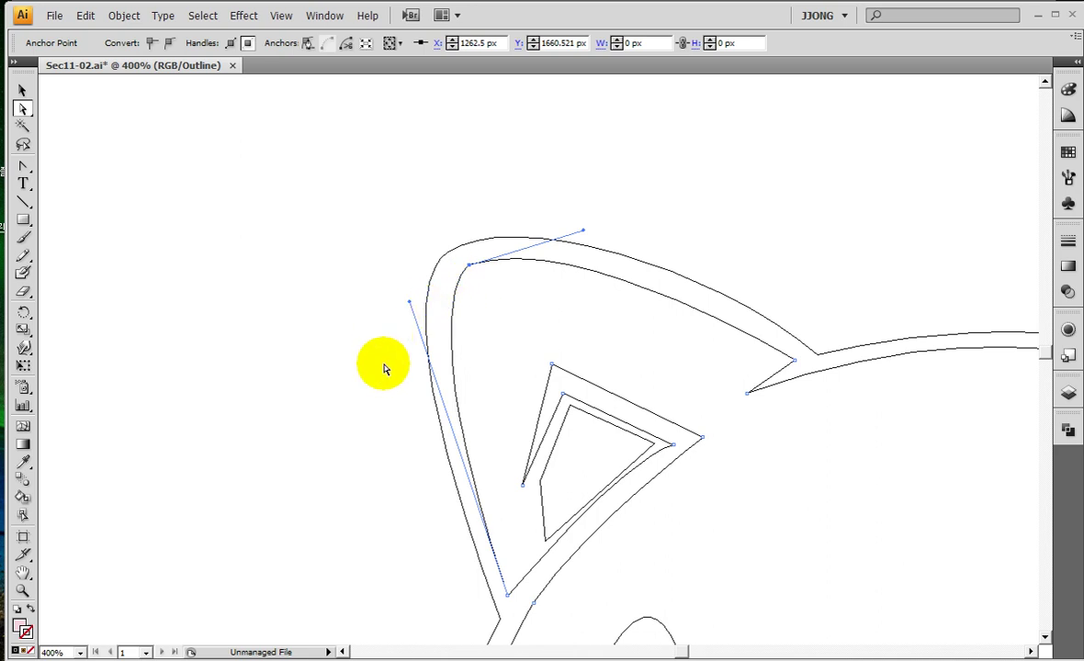
drag(503, 595, 405, 294)
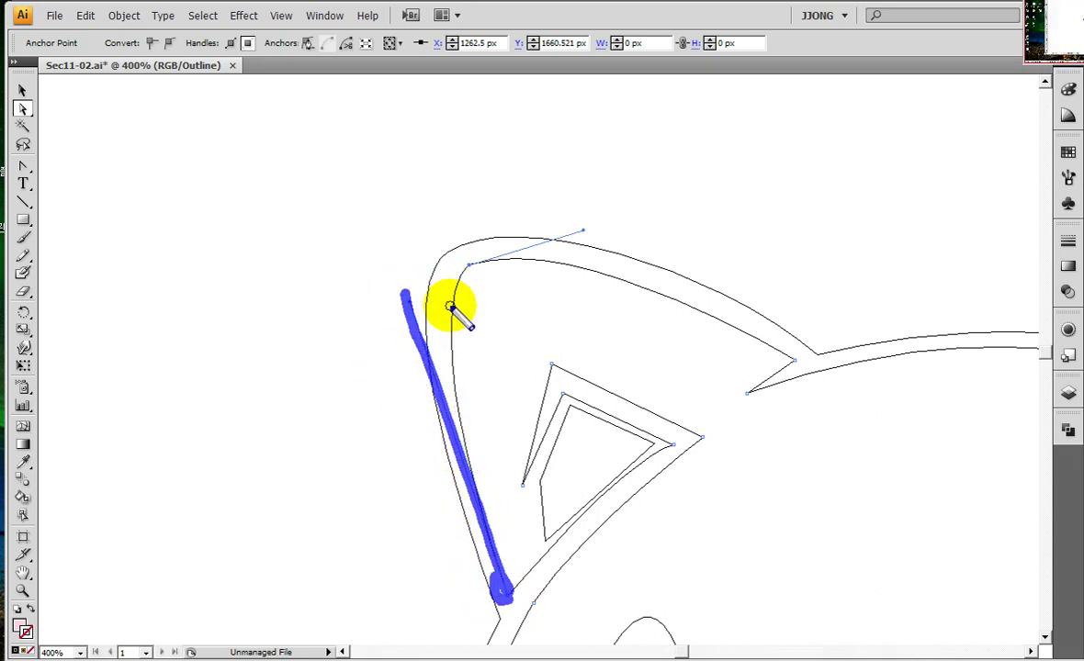
mouse_move(479, 264)
mouse_down()
mouse_move(576, 217)
mouse_move(572, 248)
mouse_up()
click(401, 304)
mouse_move(392, 333)
mouse_down()
mouse_move(404, 294)
mouse_move(428, 300)
mouse_up()
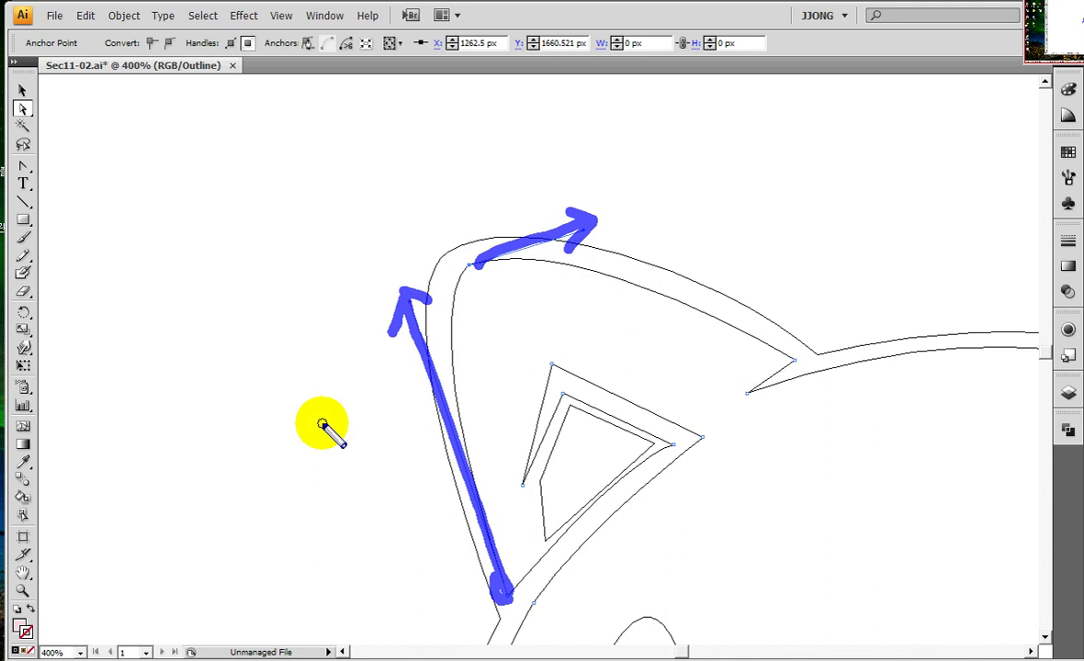
key(Escape)
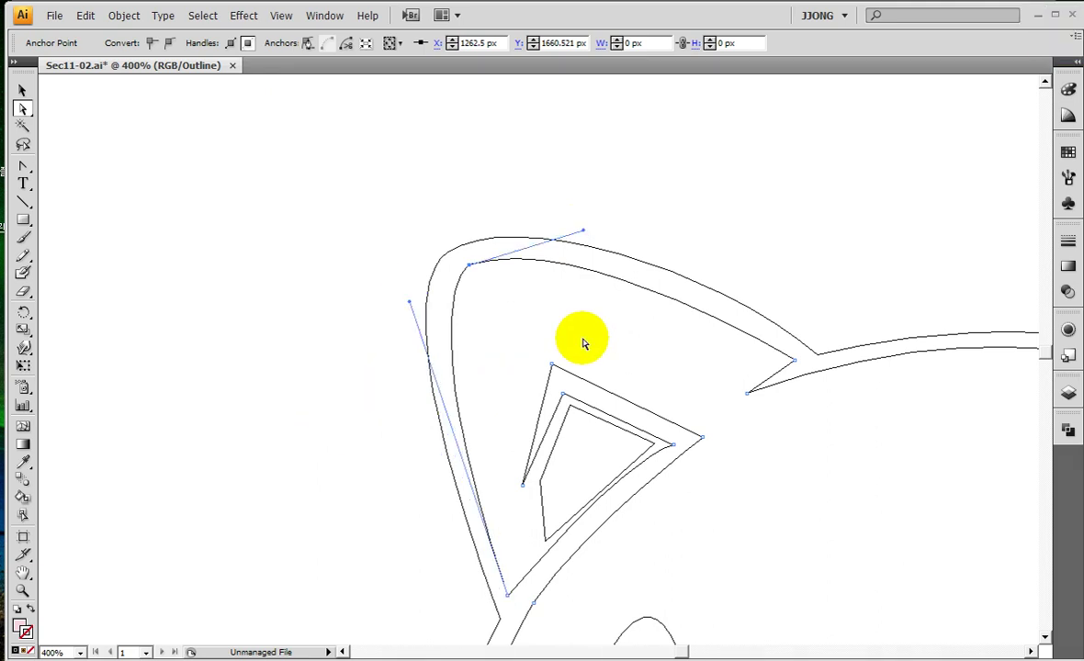
Select the tip anchors of the right ear's outer and inner contours and move them together outward and slightly upward
drag(782, 365, 360, 340)
drag(682, 354, 295, 353)
drag(576, 344, 496, 334)
mouse_move(204, 369)
mouse_down()
mouse_move(390, 319)
mouse_move(207, 363)
mouse_up()
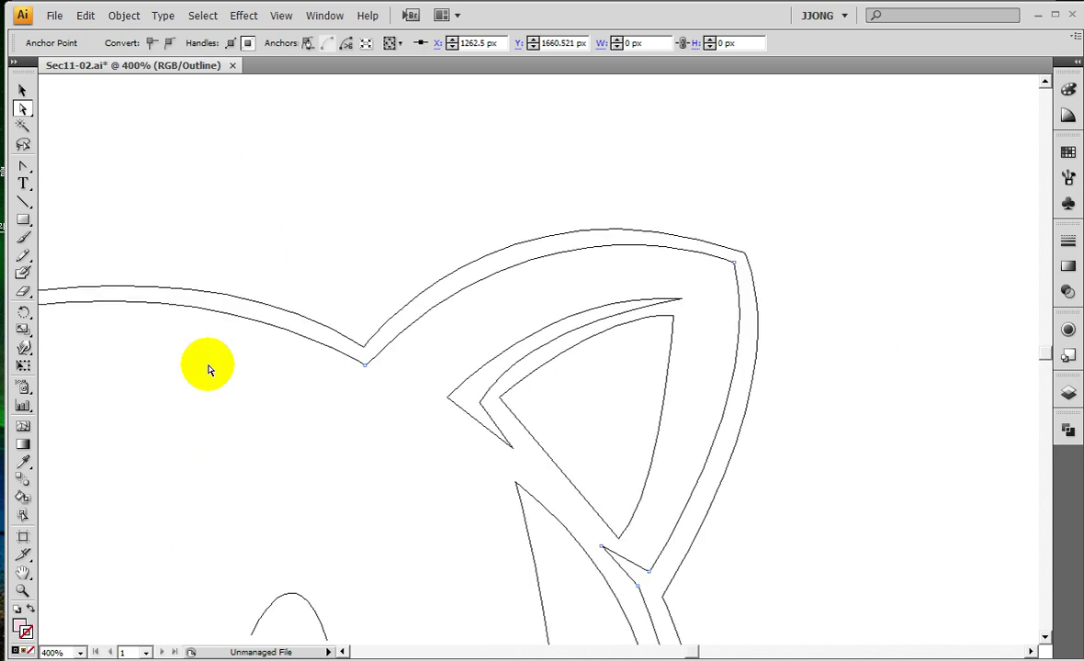
drag(717, 218, 774, 317)
drag(756, 257, 805, 216)
mouse_move(774, 217)
mouse_down()
mouse_move(782, 261)
mouse_move(729, 273)
mouse_move(783, 233)
mouse_up()
key(Escape)
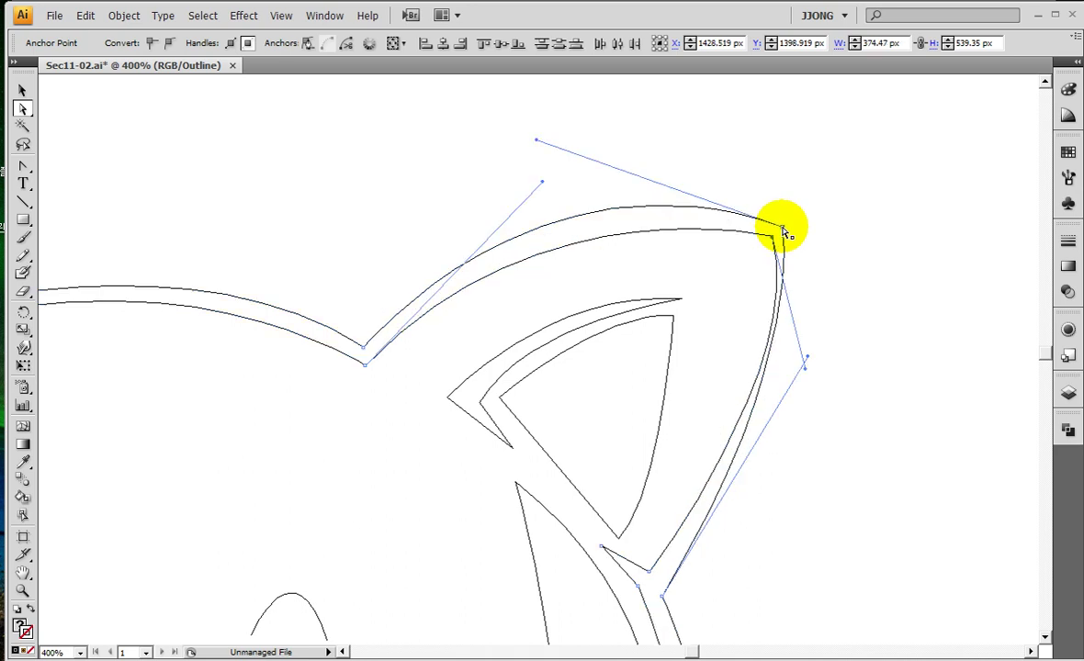
Move the right ear's outer tip anchor to X 1619 px, Y 1659.646 px and adjust the handles of its adjoining curves
drag(176, 477, 496, 435)
key(ctrl+minus)
key(ctrl+minus)
click(721, 367)
click(766, 259)
drag(777, 322, 797, 332)
click(766, 257)
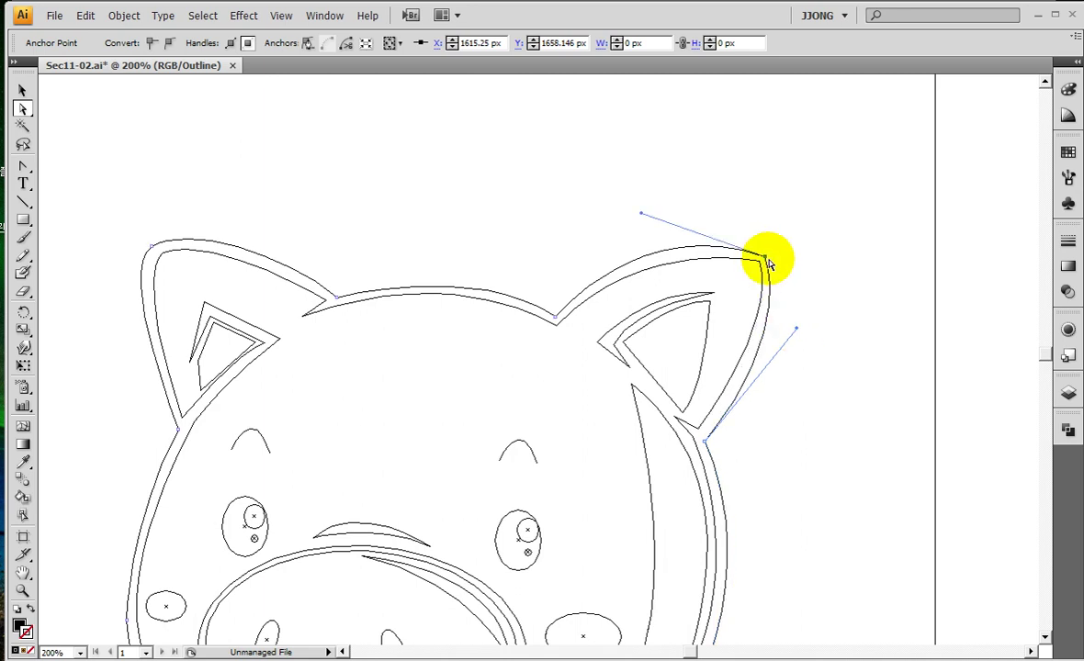
drag(767, 259, 774, 254)
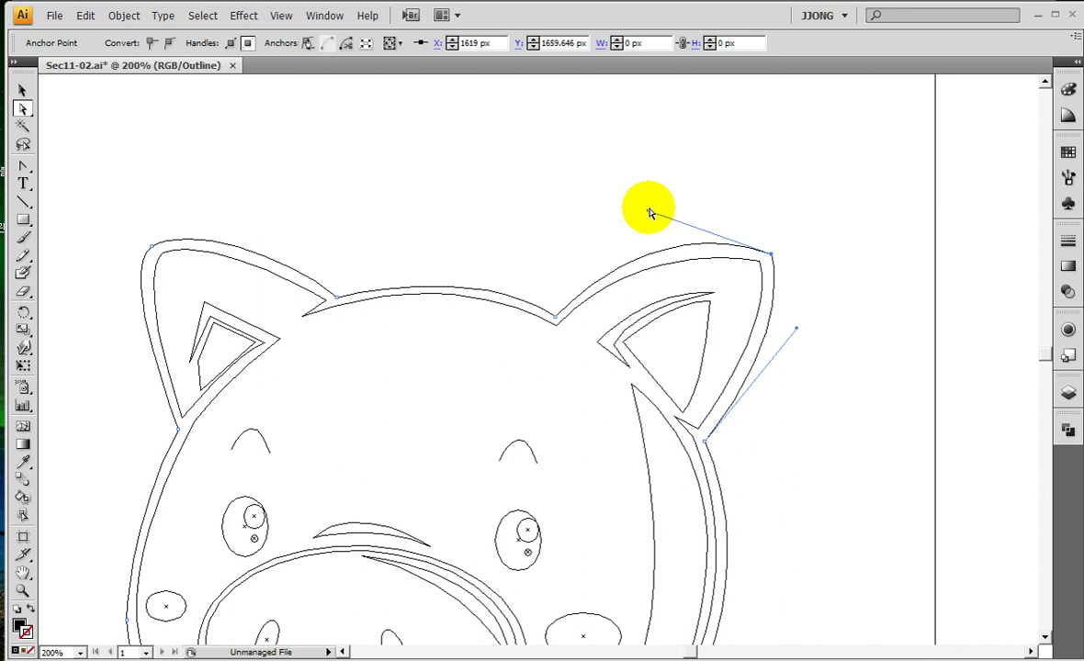
drag(649, 213, 648, 217)
Nudge the right ear's inner tip anchor to X 1611 px, Y 1652.146 px and pull its lower handle slightly outward
drag(758, 262, 757, 266)
key(ctrl+z)
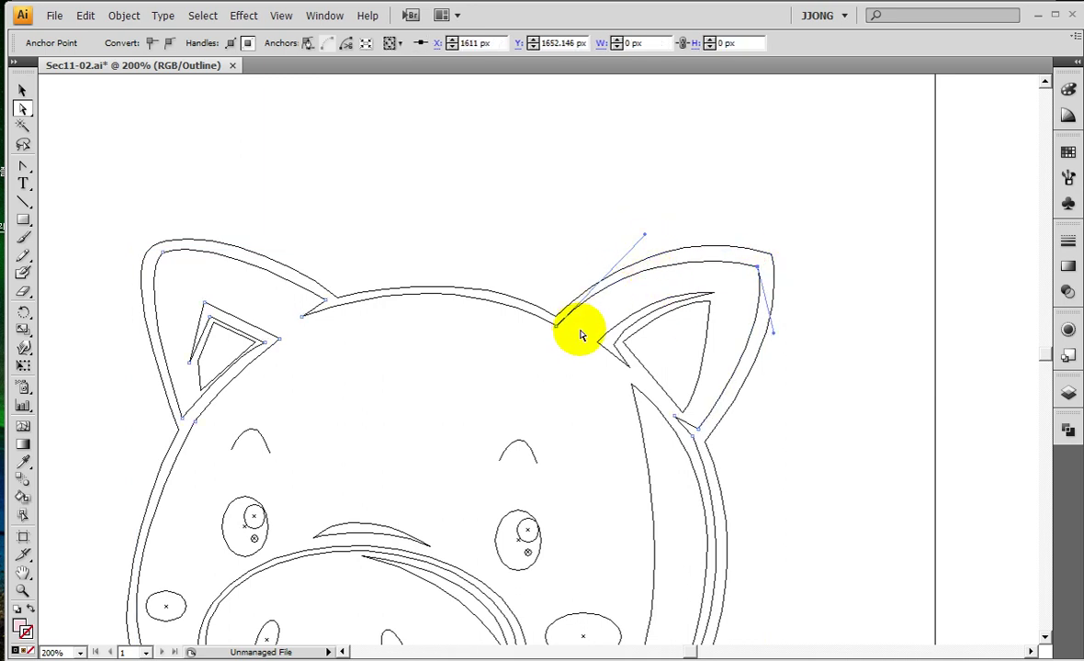
click(774, 331)
drag(779, 331, 779, 327)
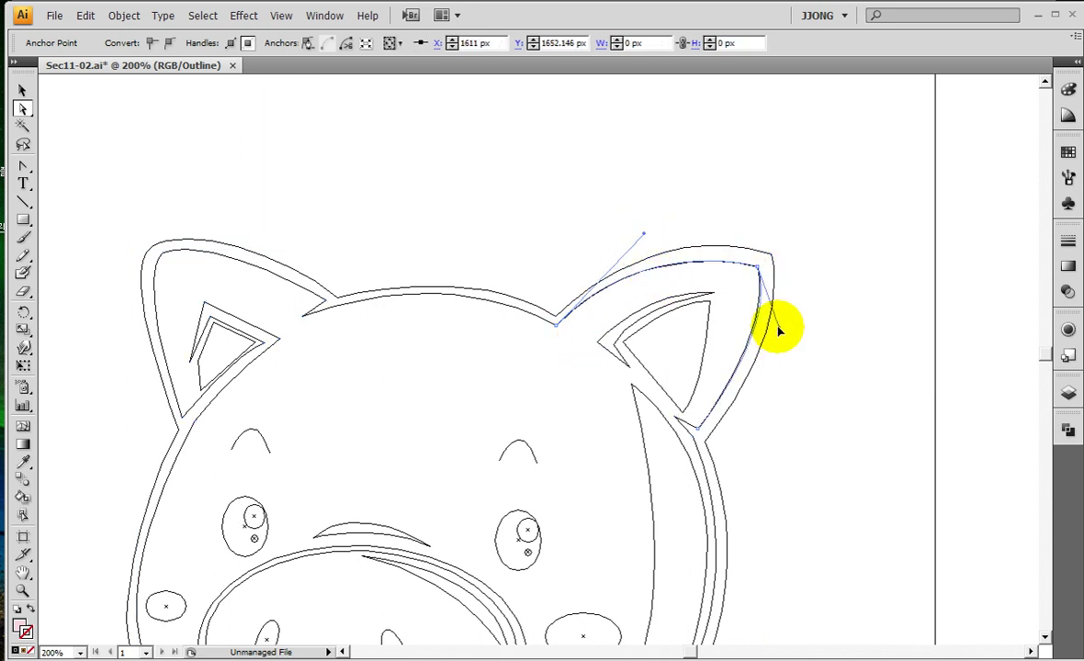
key(space)
drag(495, 446, 559, 354)
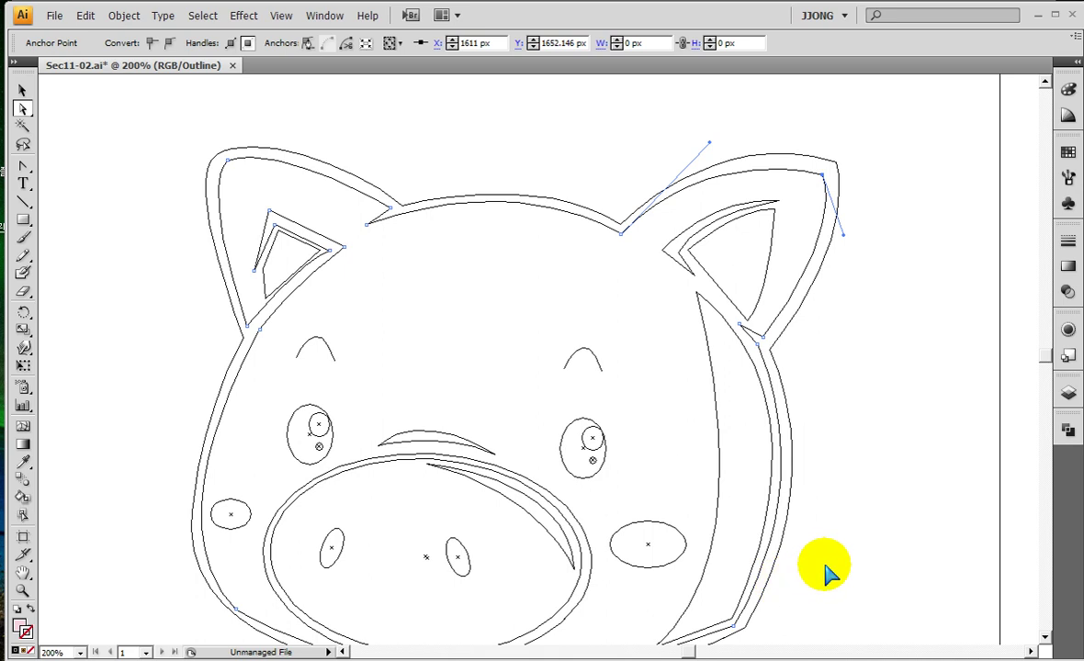
Inspect the reshaped ears up close and at 100% zoom, comparing the whole pig in Preview and Outline modes
key(ctrl+space)
double_click(577, 296)
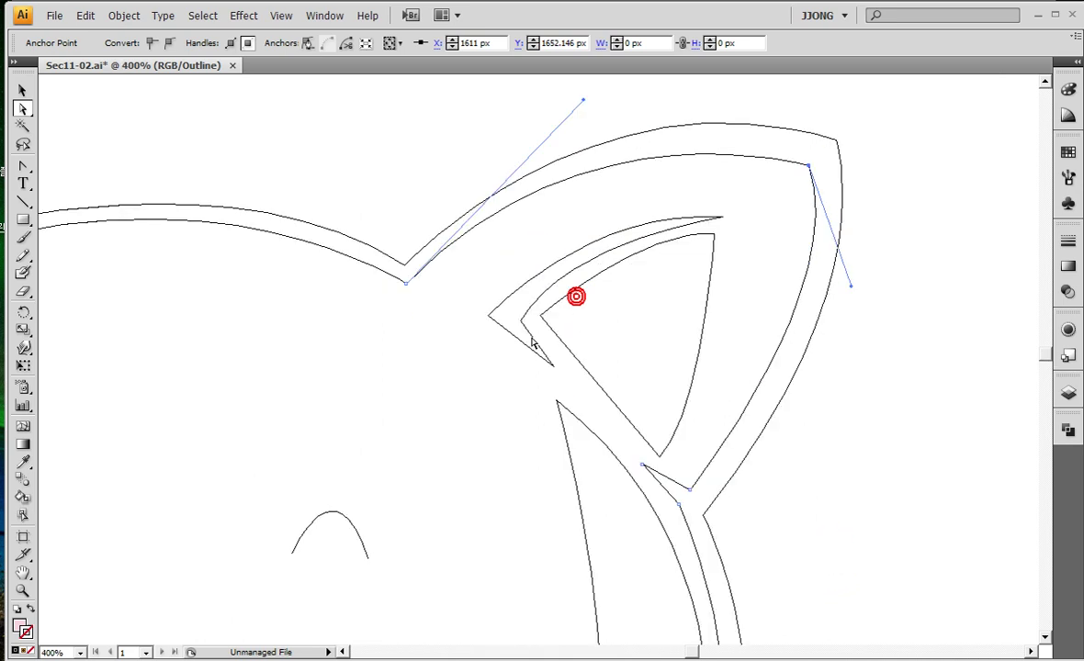
key(ctrl+1)
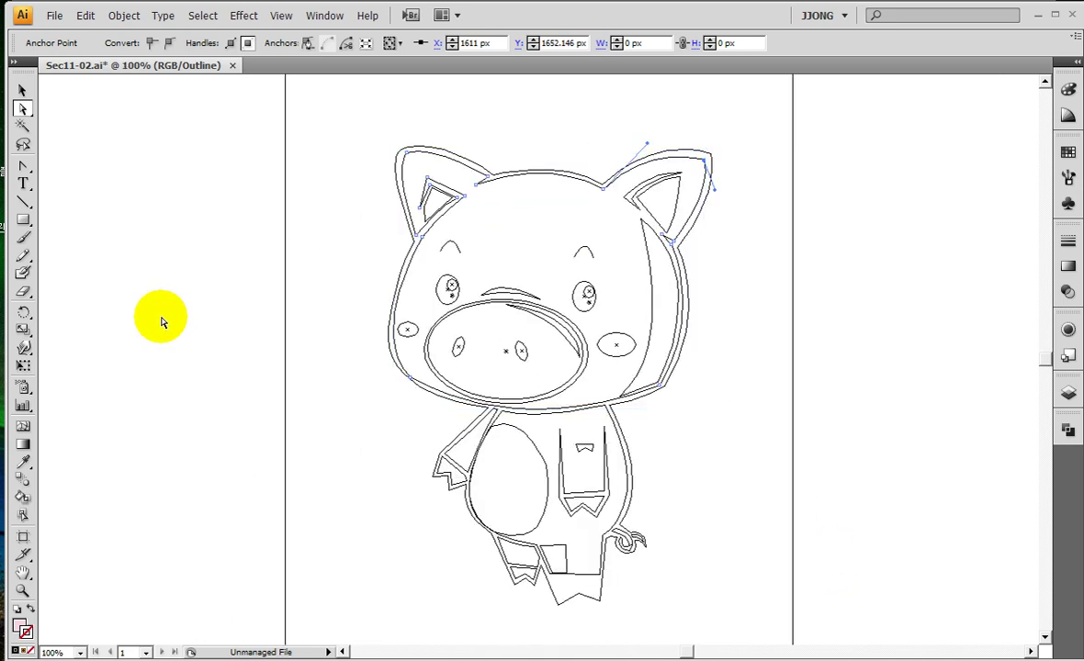
key(ctrl+y)
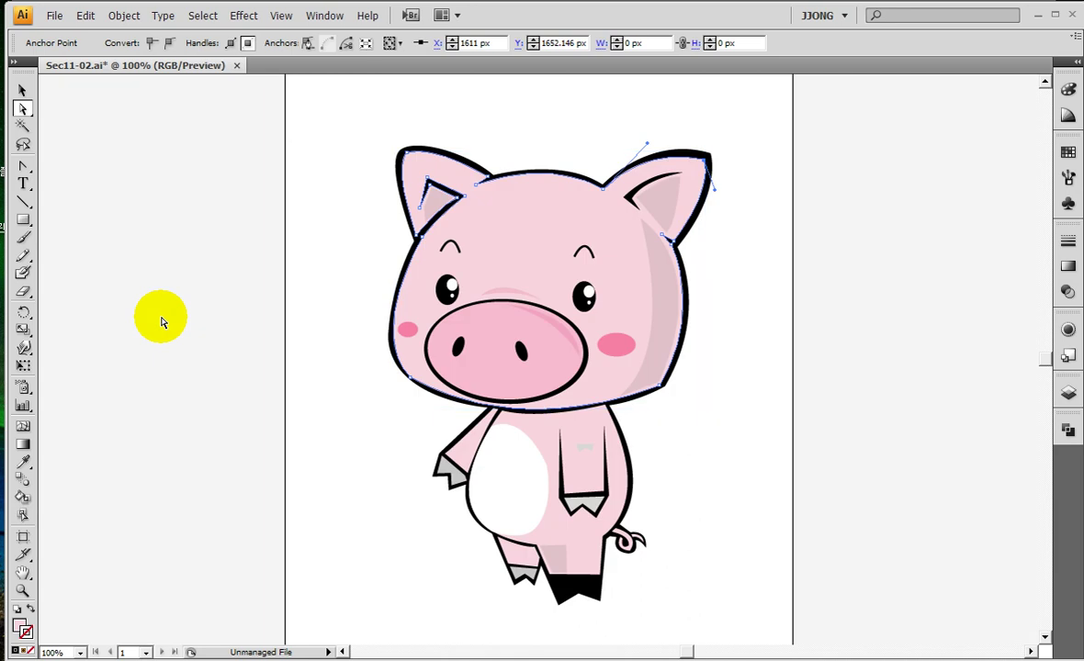
key(ctrl+y)
key(ctrl+y)
key(ctrl+y)
key(ctrl+y)
key(ctrl+c)
key(ctrl+y)
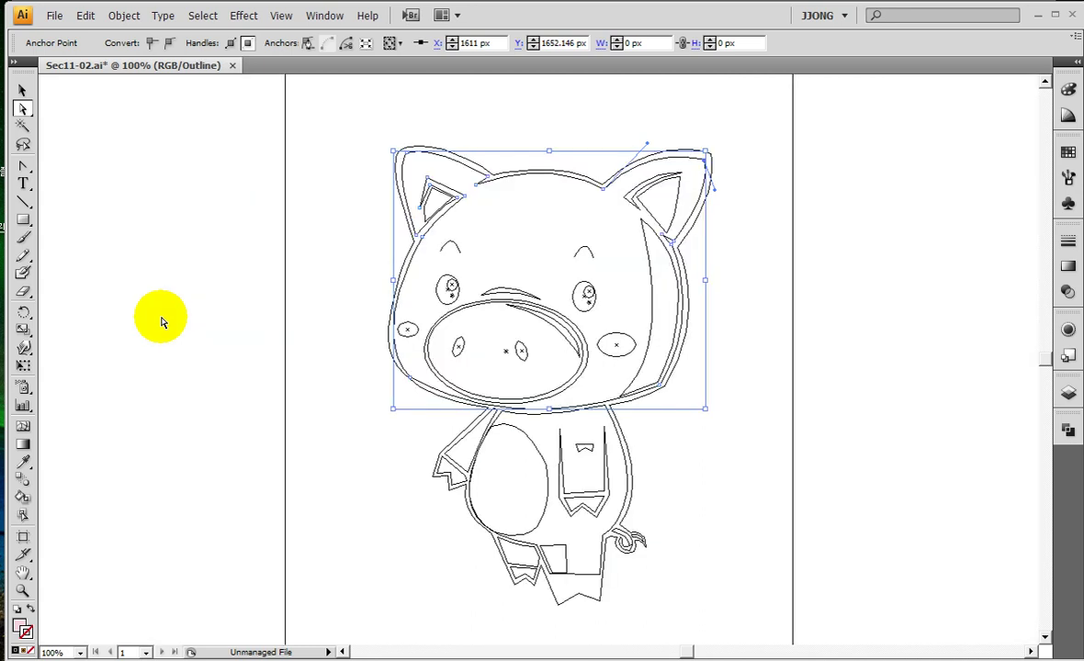
Select the anchor points of both lower legs and feet and move them straight down about 80 px to lengthen the legs
key(ctrl+shift+a)
drag(326, 306, 193, 144)
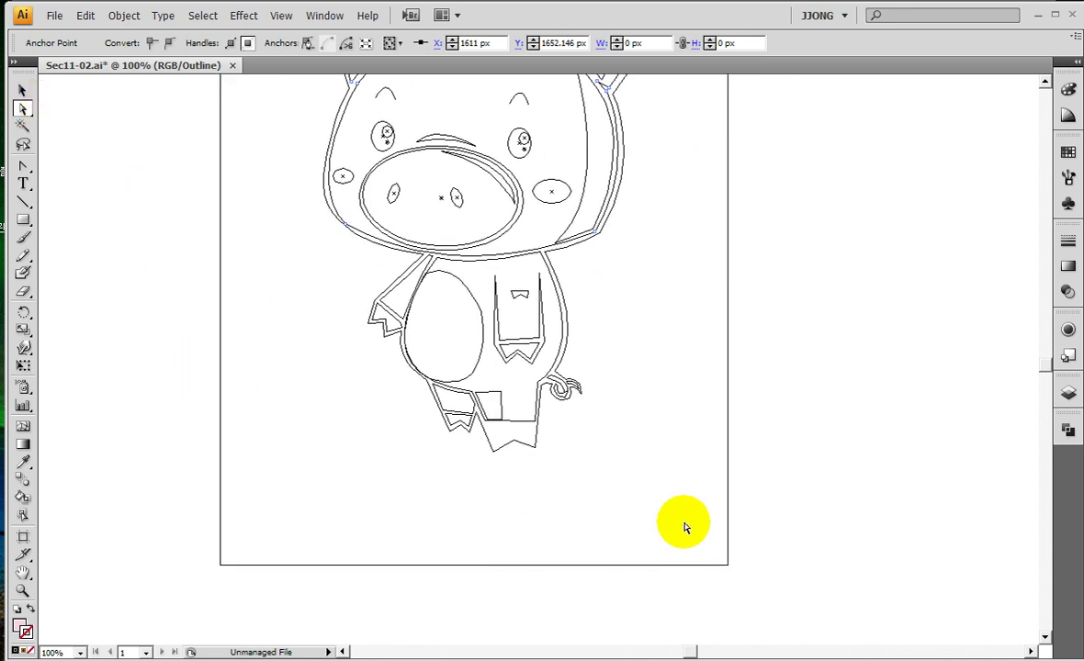
drag(568, 505, 391, 413)
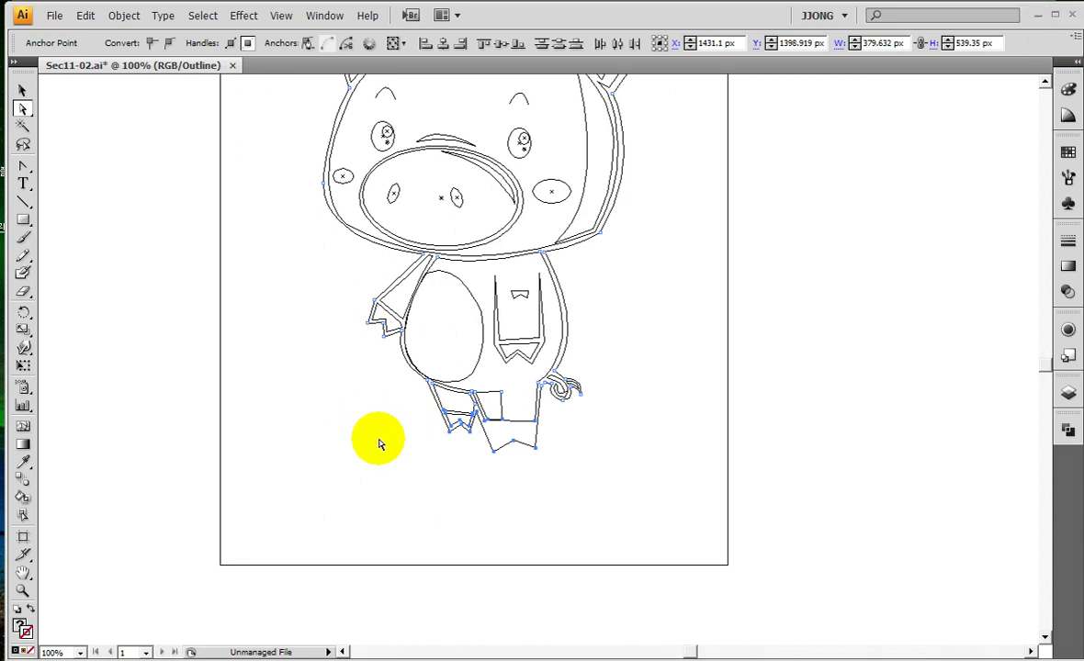
key(Down)
key(Down)
key(Down)
key(Down)
key(Down)
key(Down)
key(Down)
key(Down)
key(Down)
key(Down)
key(Down)
key(Down)
key(Down)
key(Down)
key(Down)
key(Down)
key(Down)
key(Down)
key(Down)
key(Down)
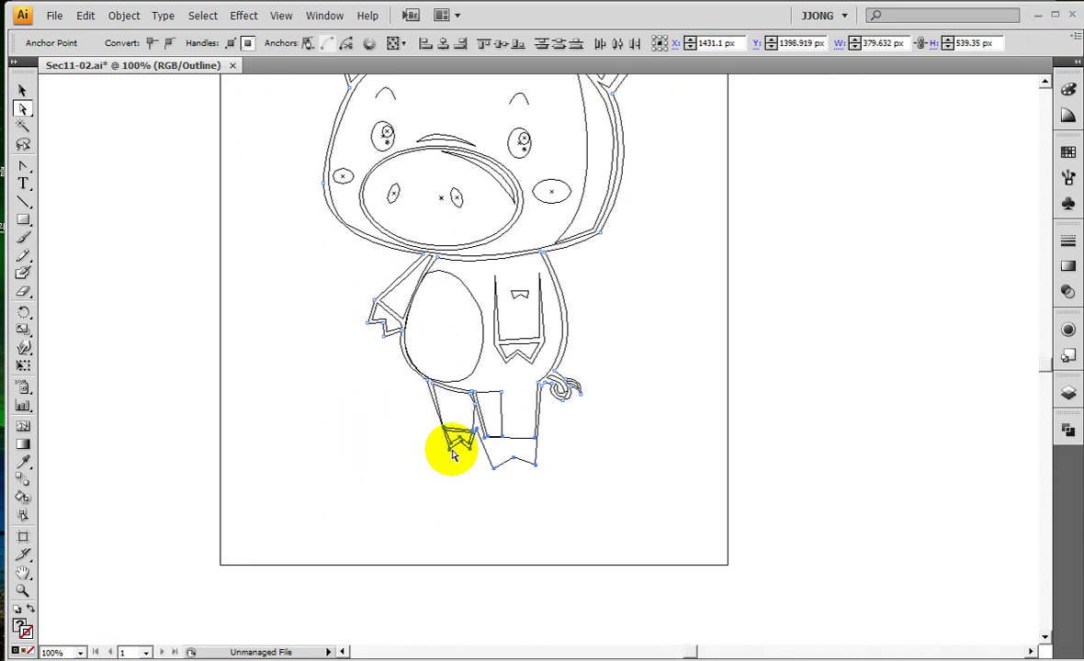
key(Down)
key(Down)
key(Down)
key(Down)
key(Down)
key(Down)
key(Down)
key(Down)
key(Down)
key(Down)
key(Down)
key(Down)
key(Down)
key(Down)
key(Down)
key(Down)
key(Down)
key(Down)
key(Down)
key(Down)
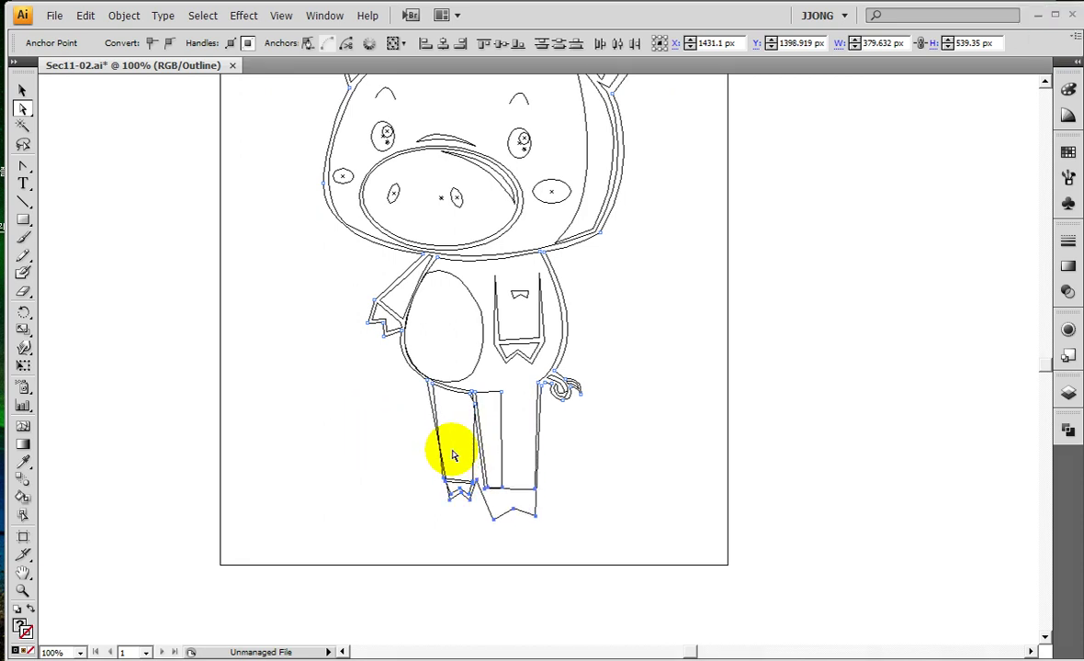
Check the lengthened legs in Preview mode with the bounding box hidden, and return to Outline mode
mouse_move(379, 454)
mouse_down()
mouse_move(609, 520)
mouse_move(397, 551)
mouse_move(384, 455)
mouse_up()
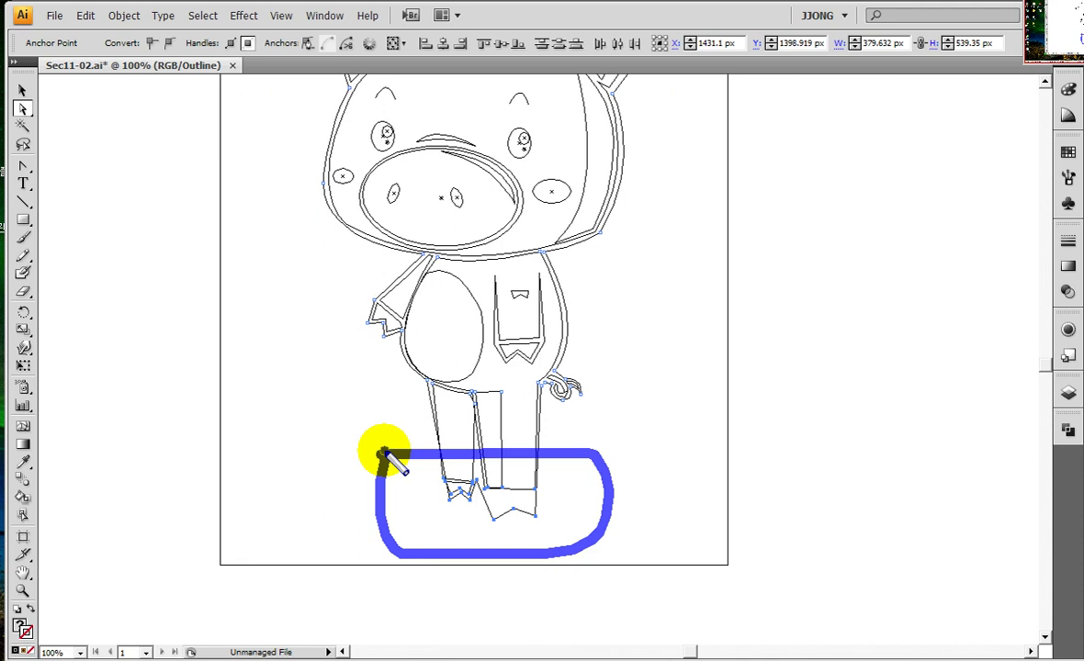
key(Escape)
key(ctrl+a)
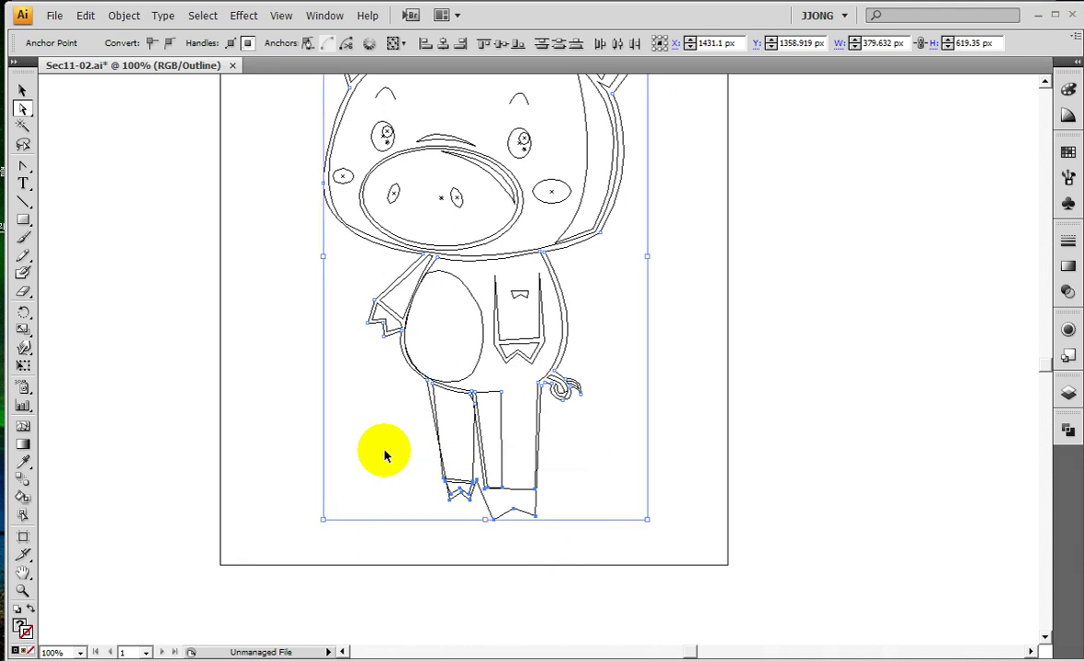
key(ctrl+y)
key(ctrl+shift+b)
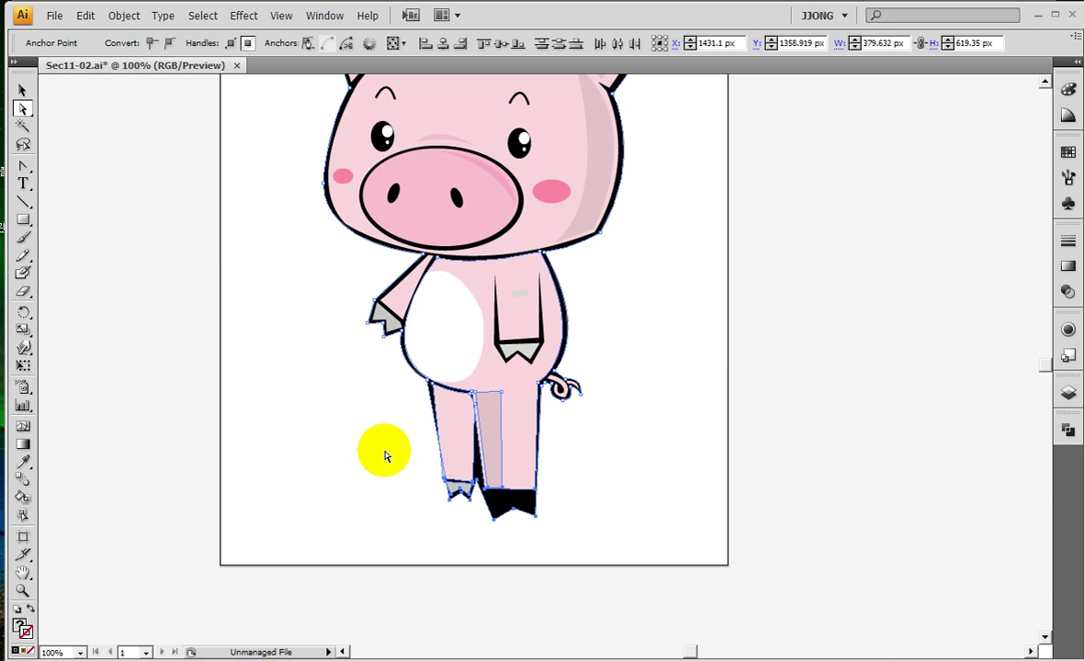
key(ctrl+y)
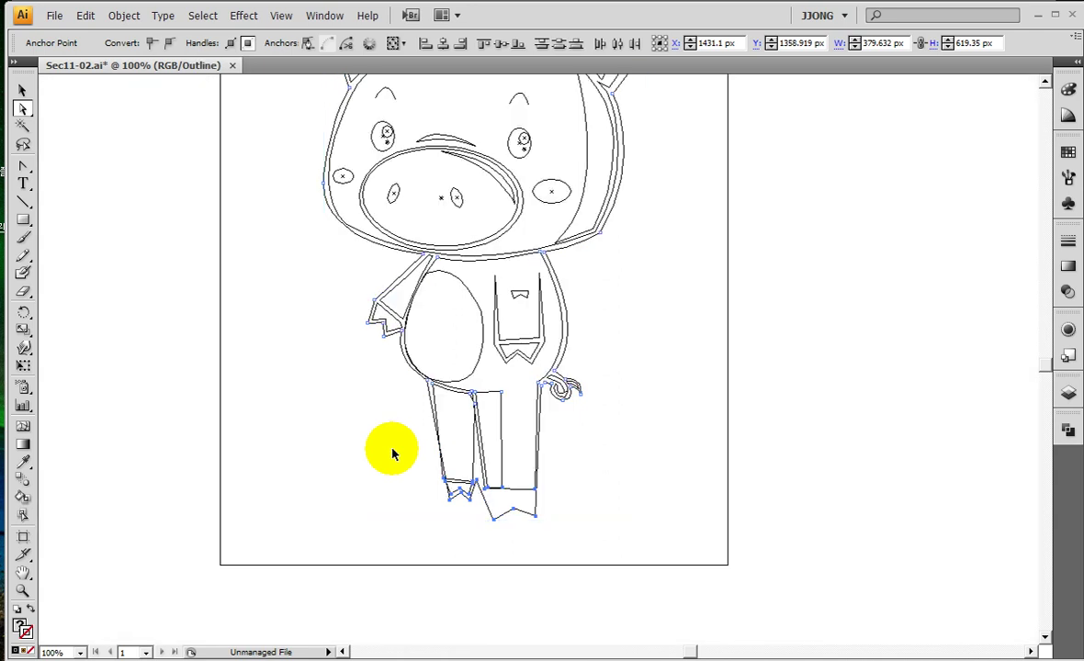
key(ctrl+2)
mouse_move(490, 453)
mouse_down()
mouse_move(423, 455)
mouse_move(401, 539)
mouse_move(467, 569)
mouse_move(613, 537)
mouse_move(471, 448)
mouse_up()
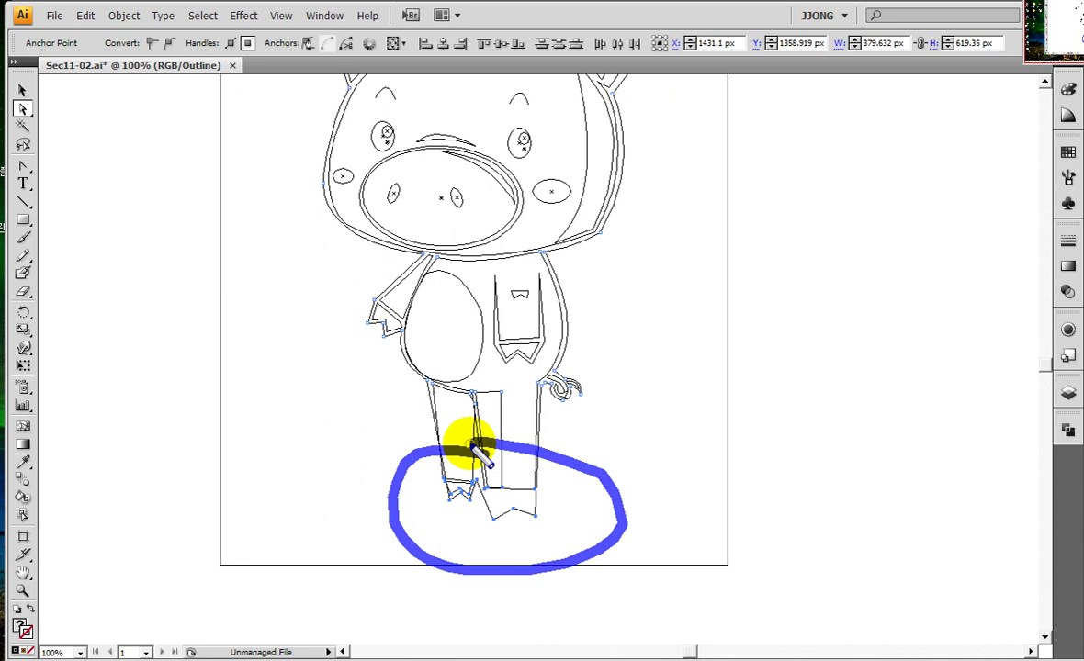
drag(476, 383, 460, 411)
drag(456, 383, 486, 398)
mouse_move(587, 356)
mouse_down()
mouse_move(547, 395)
mouse_move(578, 394)
mouse_up()
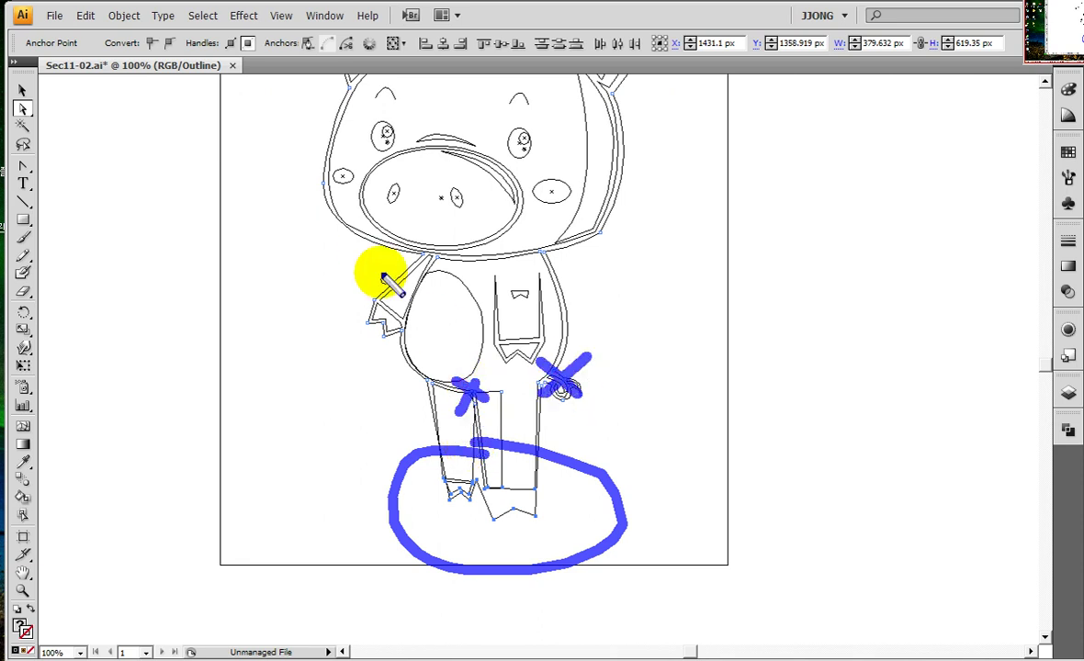
drag(398, 339, 340, 301)
drag(355, 351, 400, 327)
mouse_move(477, 443)
mouse_down()
mouse_move(376, 499)
mouse_move(627, 515)
mouse_move(453, 434)
mouse_up()
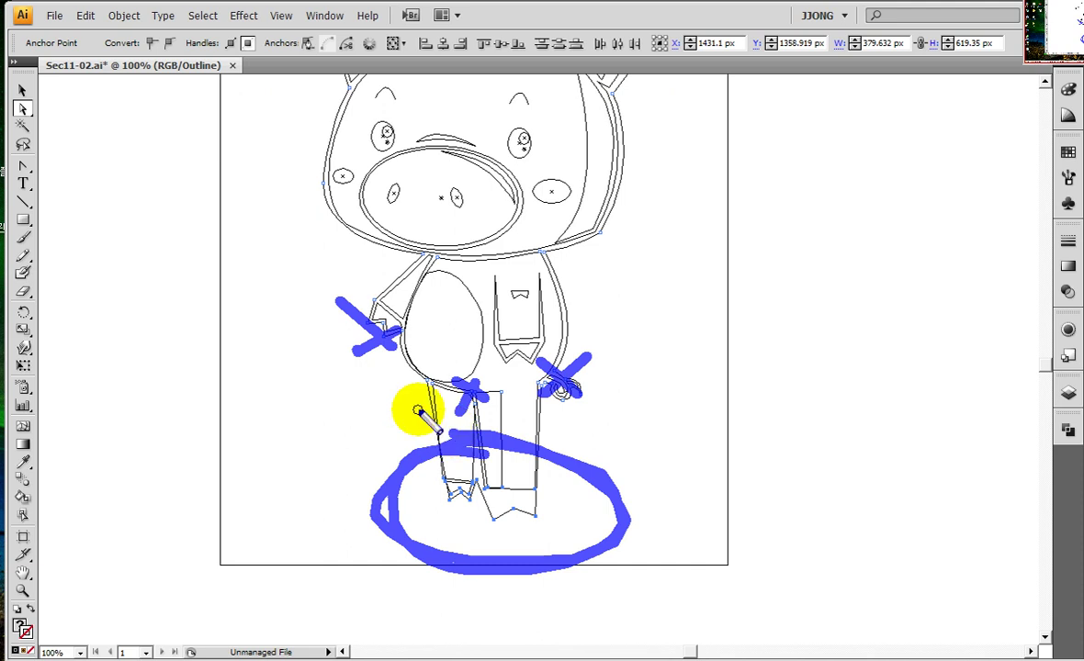
Display the pig in Preview mode to examine the filled legs and feet
key(Escape)
key(ctrl+y)
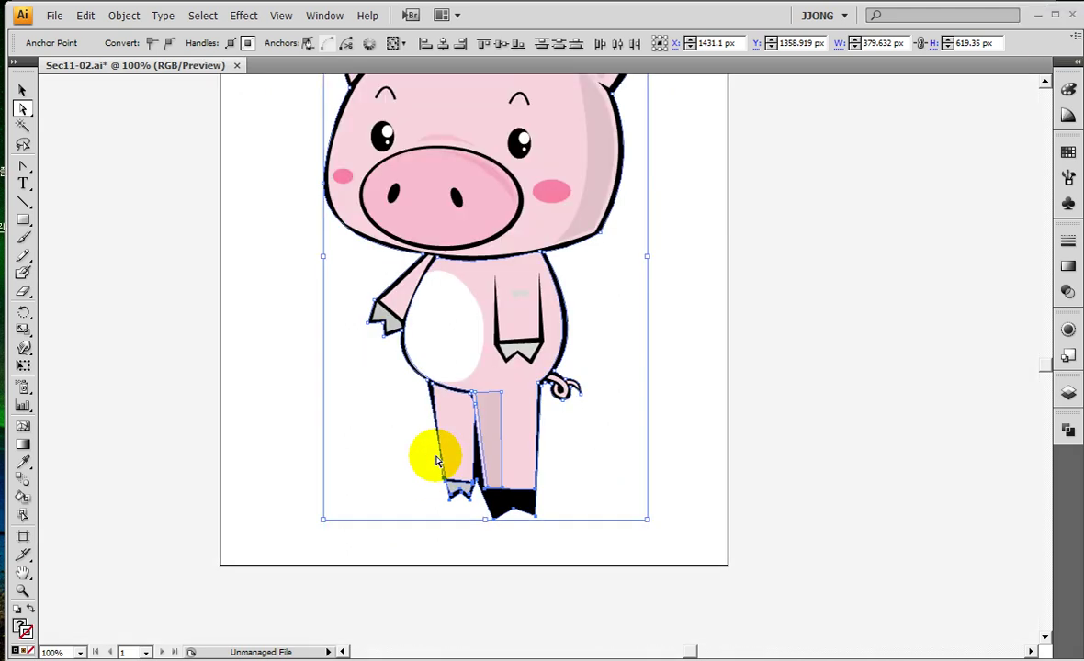
click(437, 461)
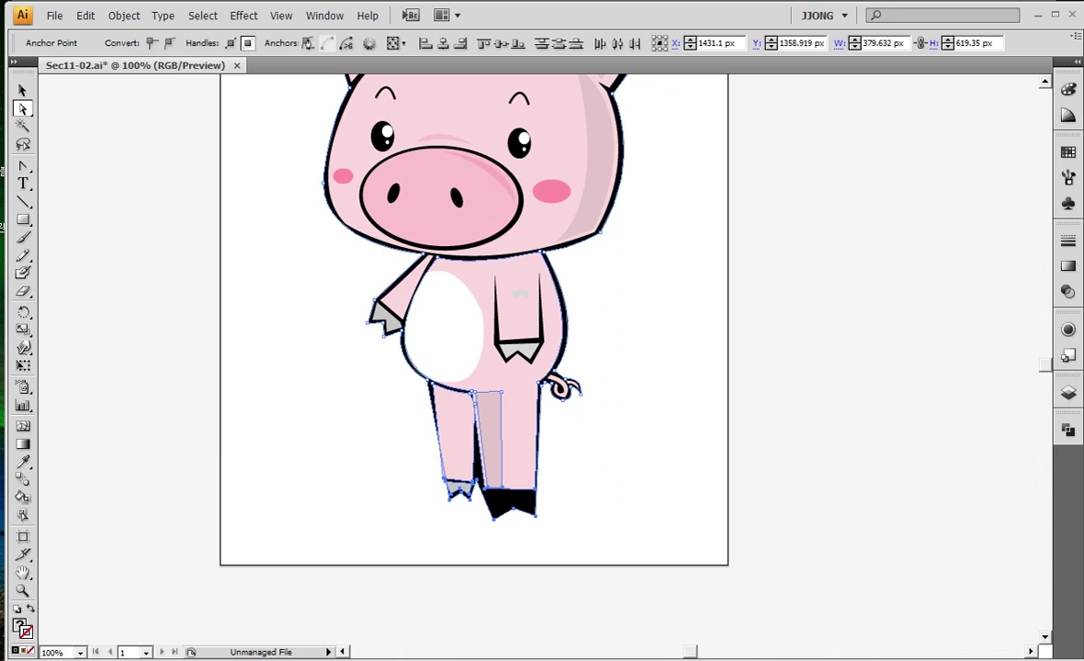